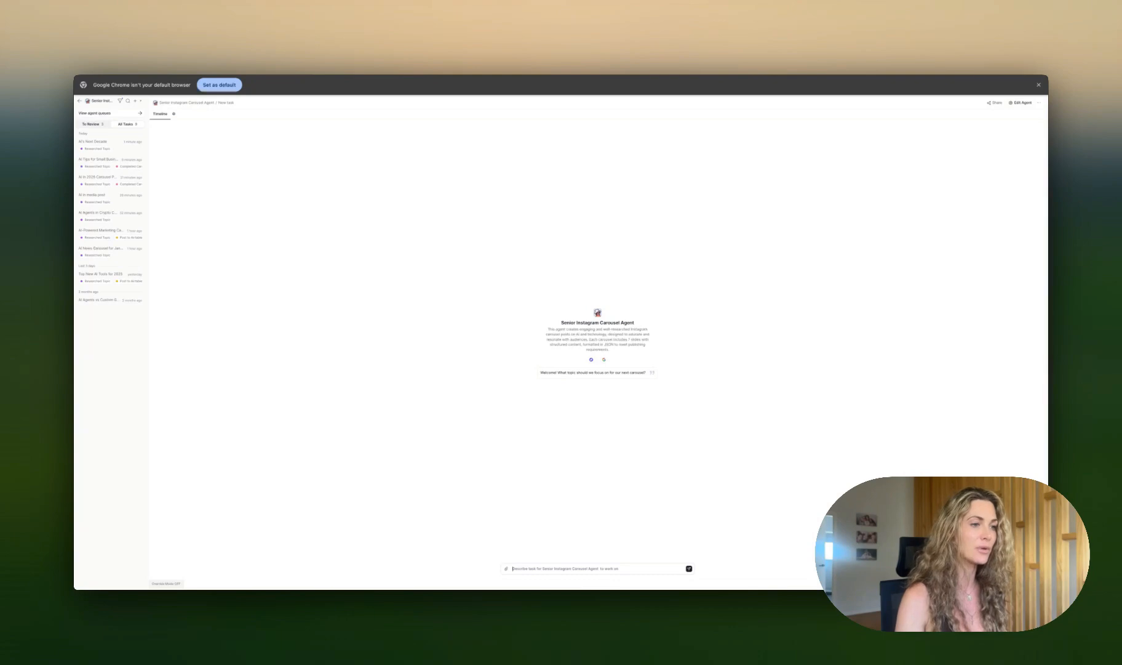
# Step: Paste the request "Create a carousel on AI trends to expect in 2025" as a new task for the carousel agent and send it
pyautogui.write('Create a carousel on AI trends to expect in 2025')
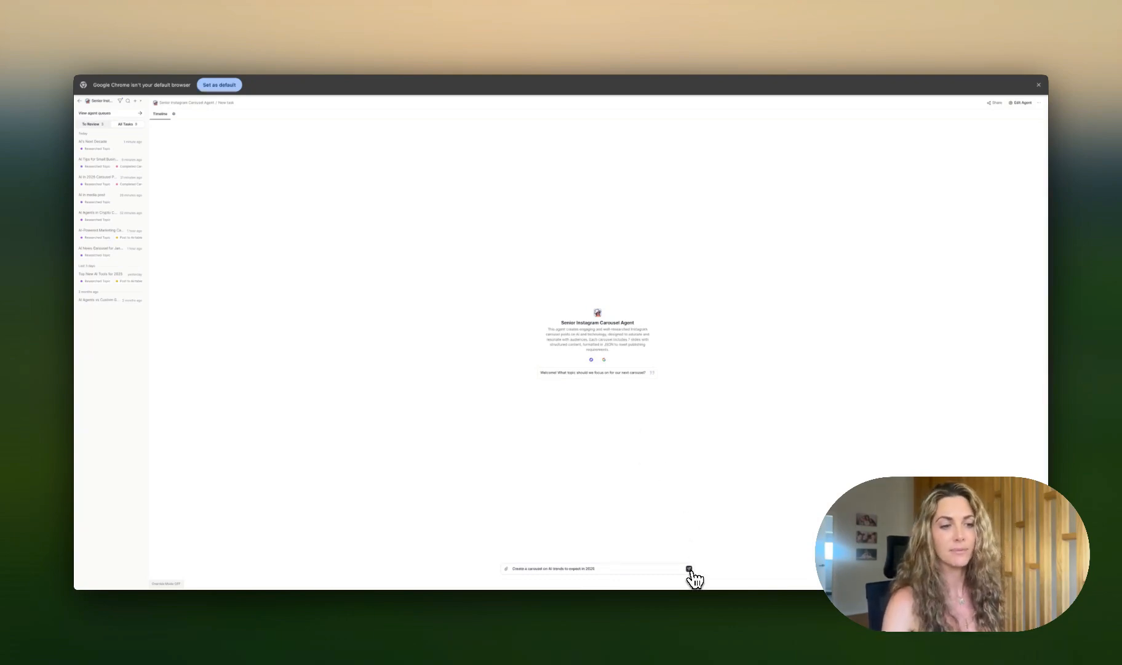
pyautogui.click(690, 568)
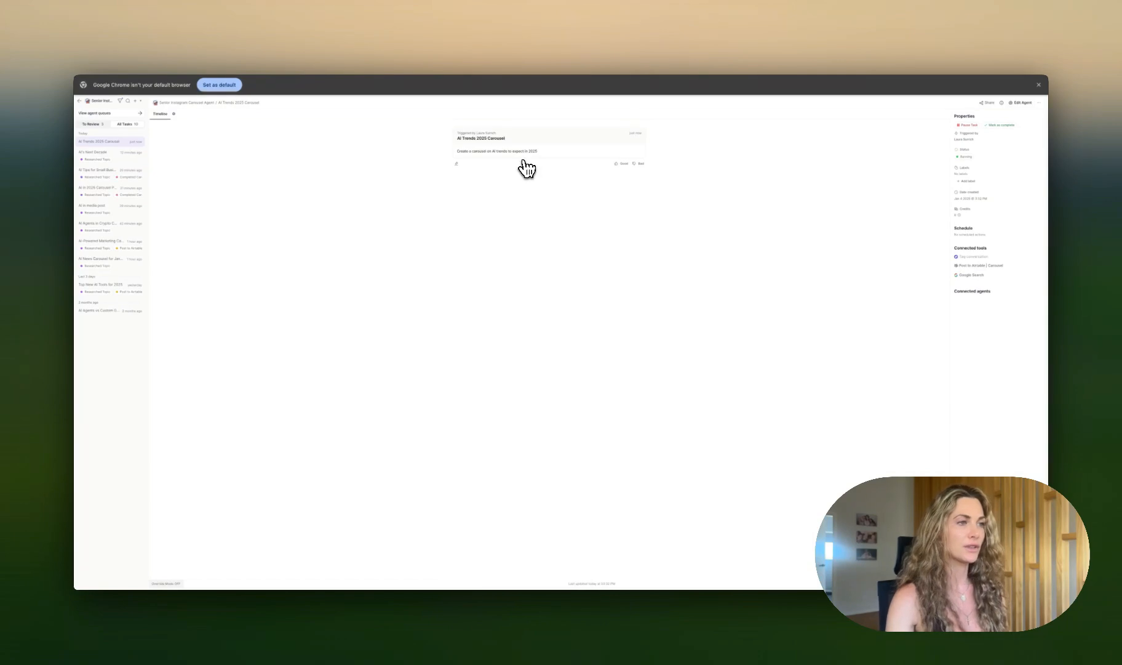
pyautogui.click(520, 173)
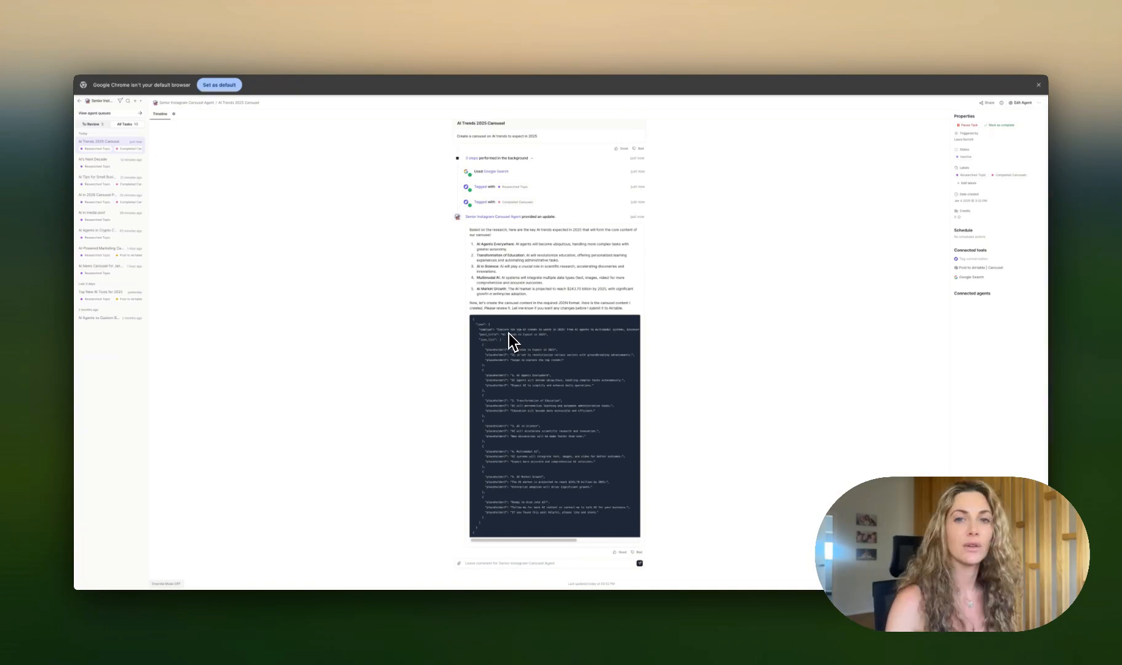
# Step: Reply to the agent with "Ready to post to airtable. Please ensure you send this to the tool in the correct JSON format."
pyautogui.moveTo(492, 330); pyautogui.dragTo(558, 336)
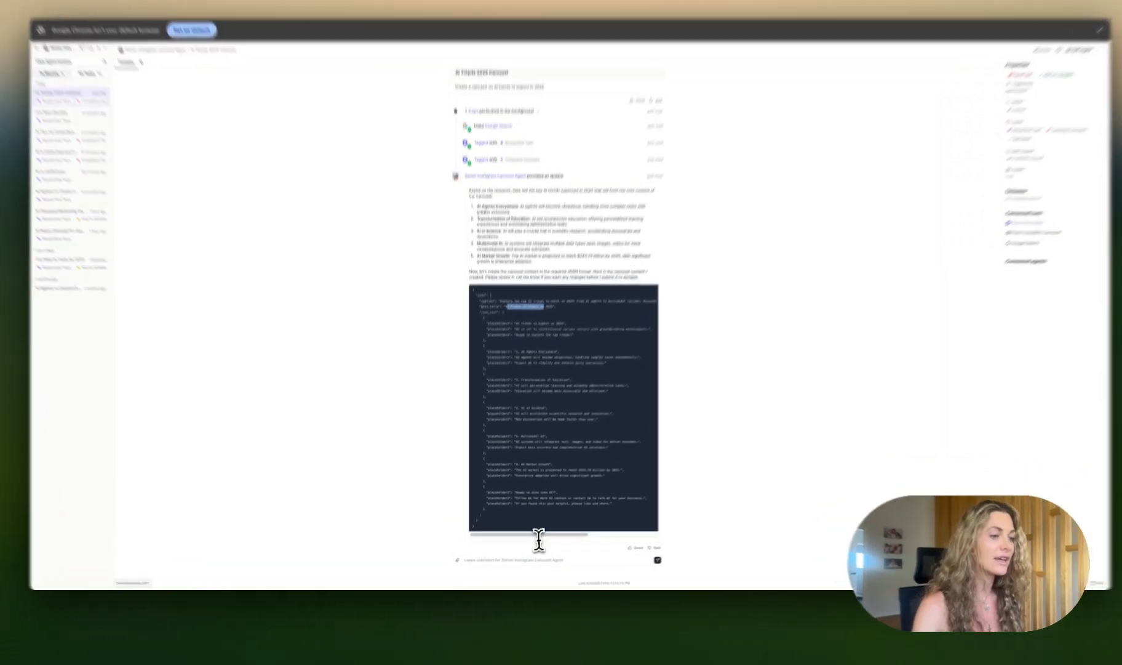
pyautogui.click(518, 563)
pyautogui.write('Ready to post to airtable.')
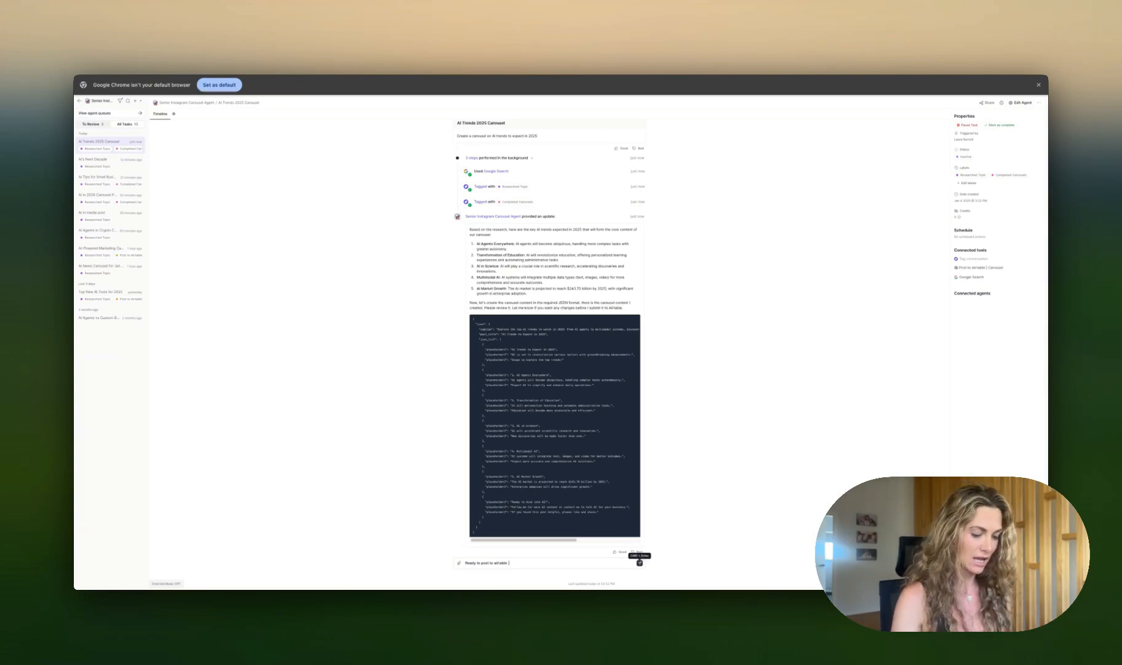
pyautogui.write('e you s')
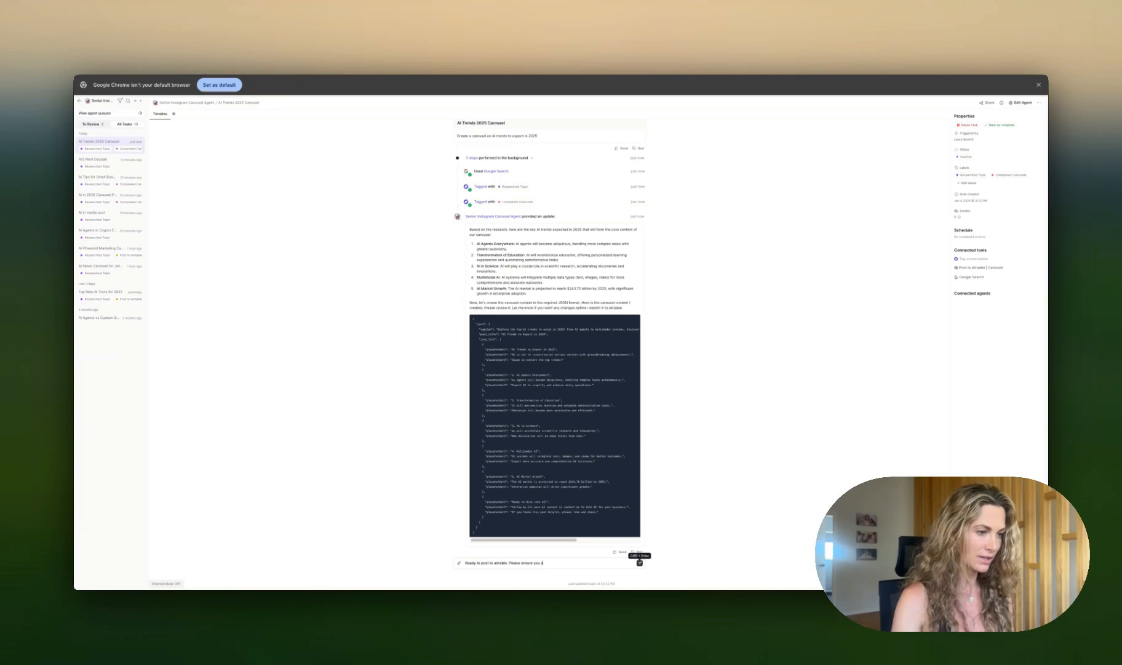
pyautogui.write('end this to the tool i')
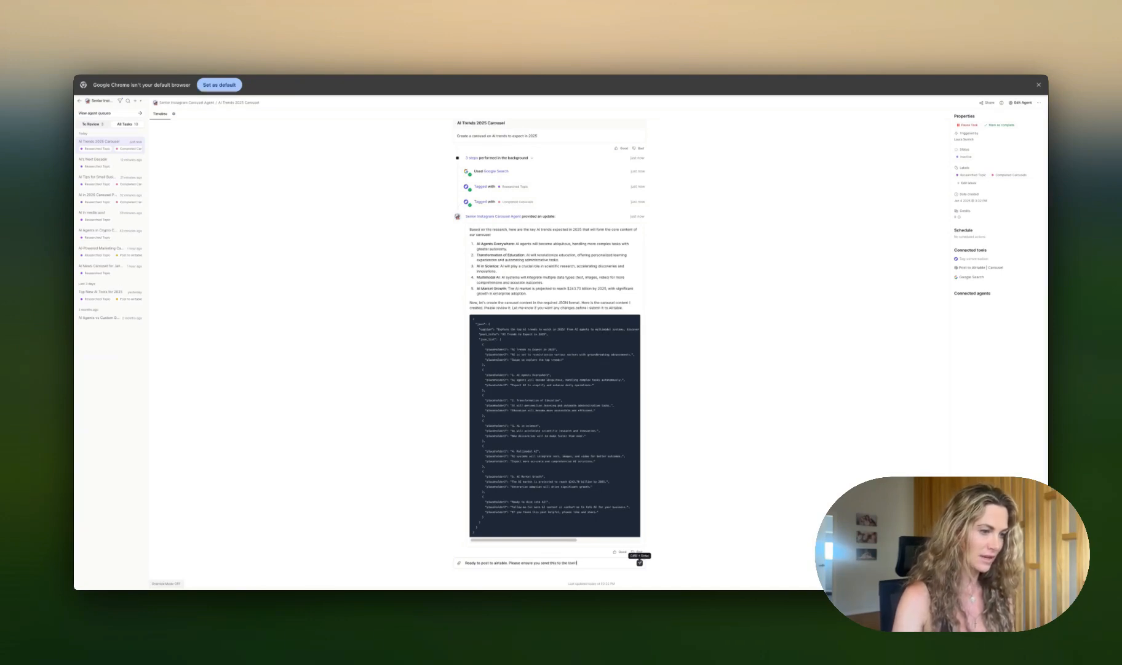
pyautogui.write('n the correct JSO')
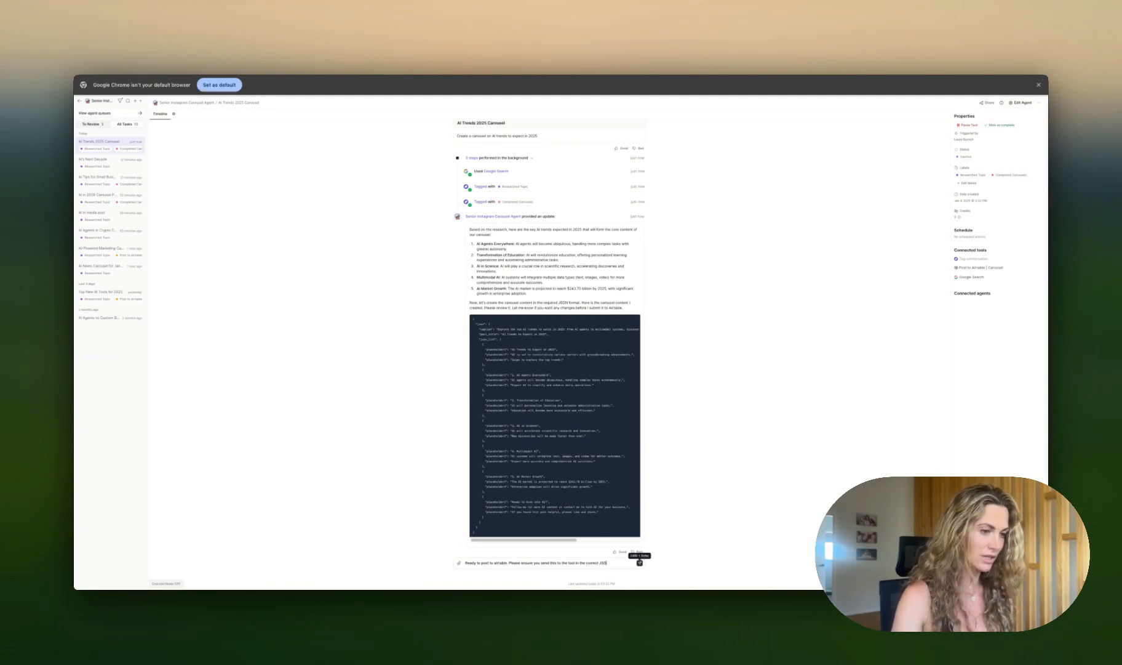
pyautogui.write('N format.')
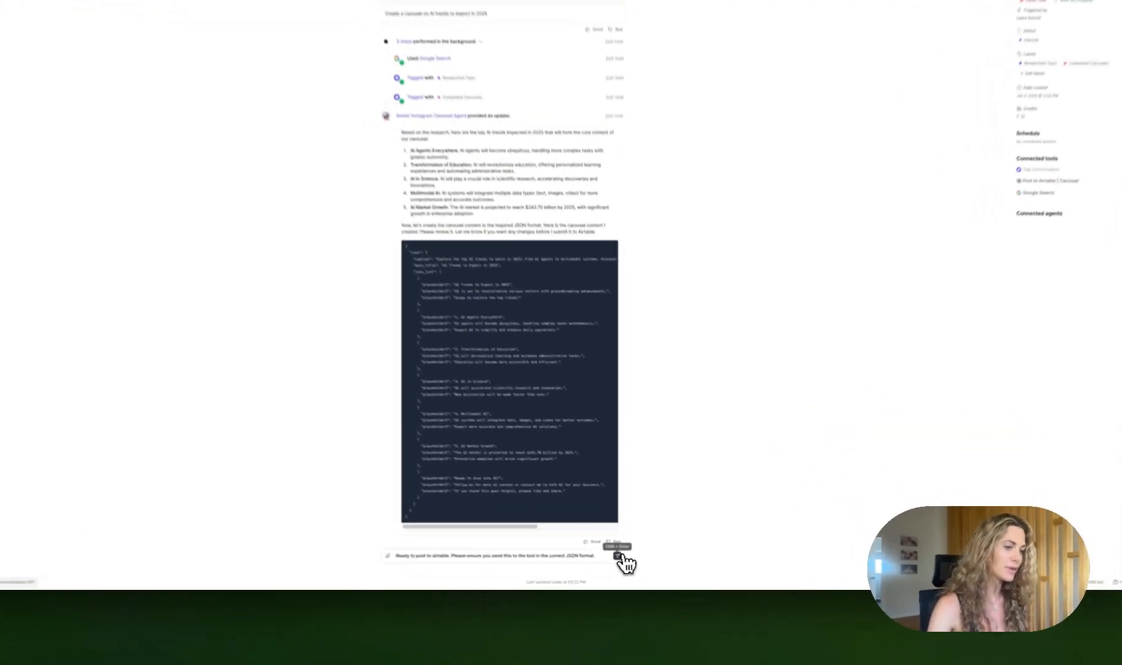
pyautogui.click(640, 563)
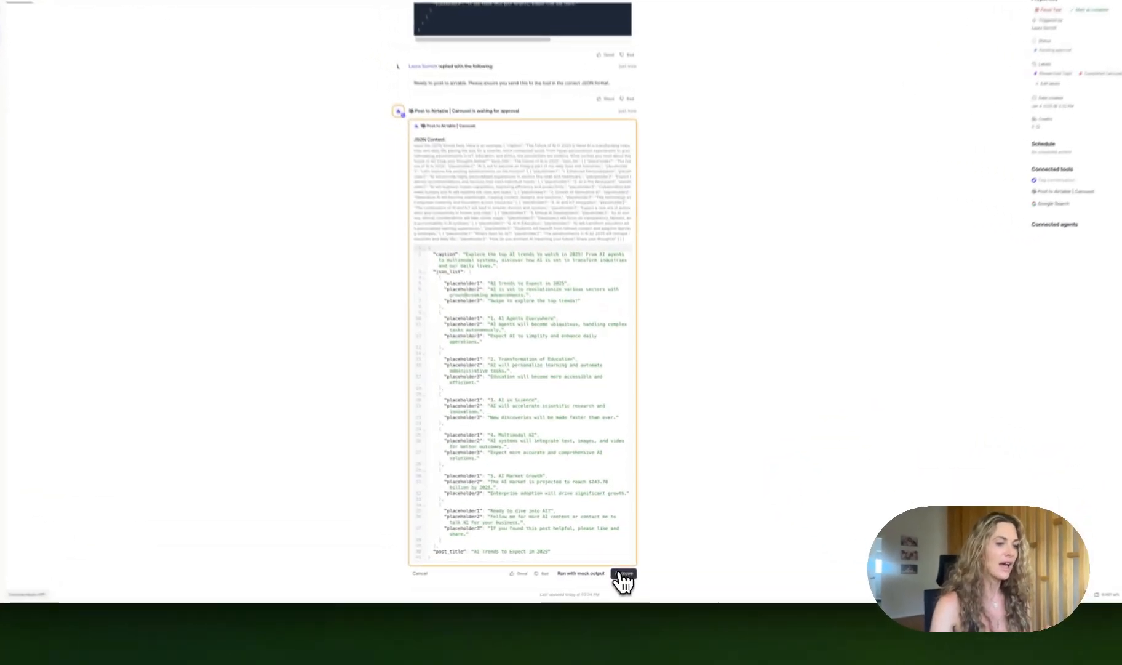
# Step: Approve the agent's Post to Airtable | Carousel tool run
pyautogui.click(634, 568)
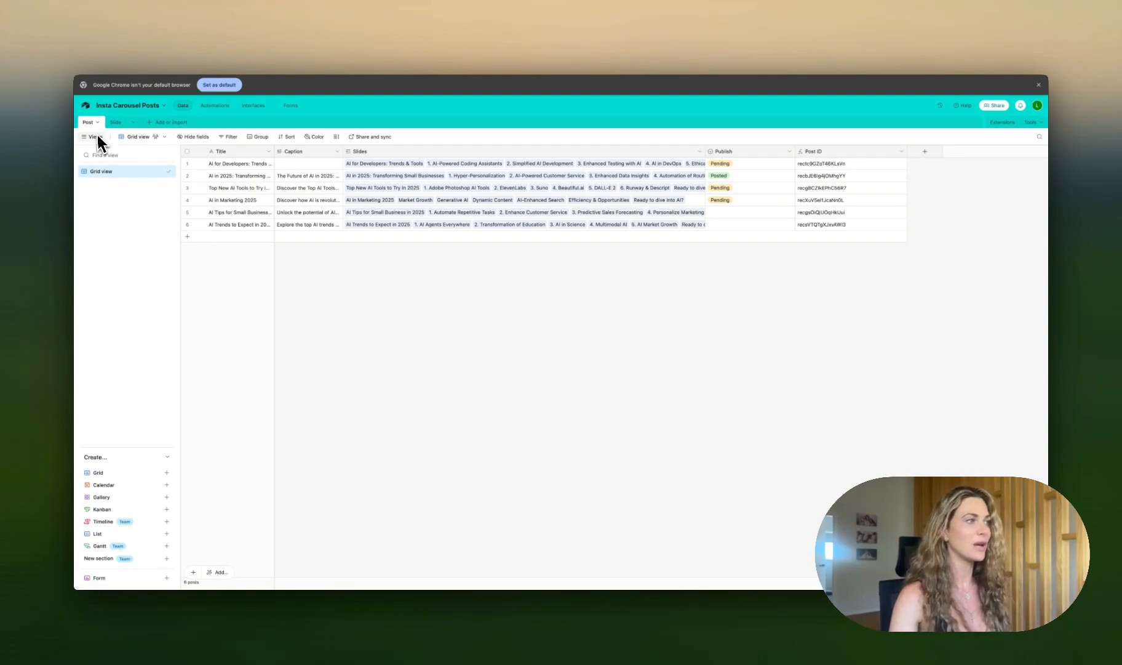
# Step: Inspect the new carousel's records in the Slide and Post tables, including its linked slides list
pyautogui.click(116, 122)
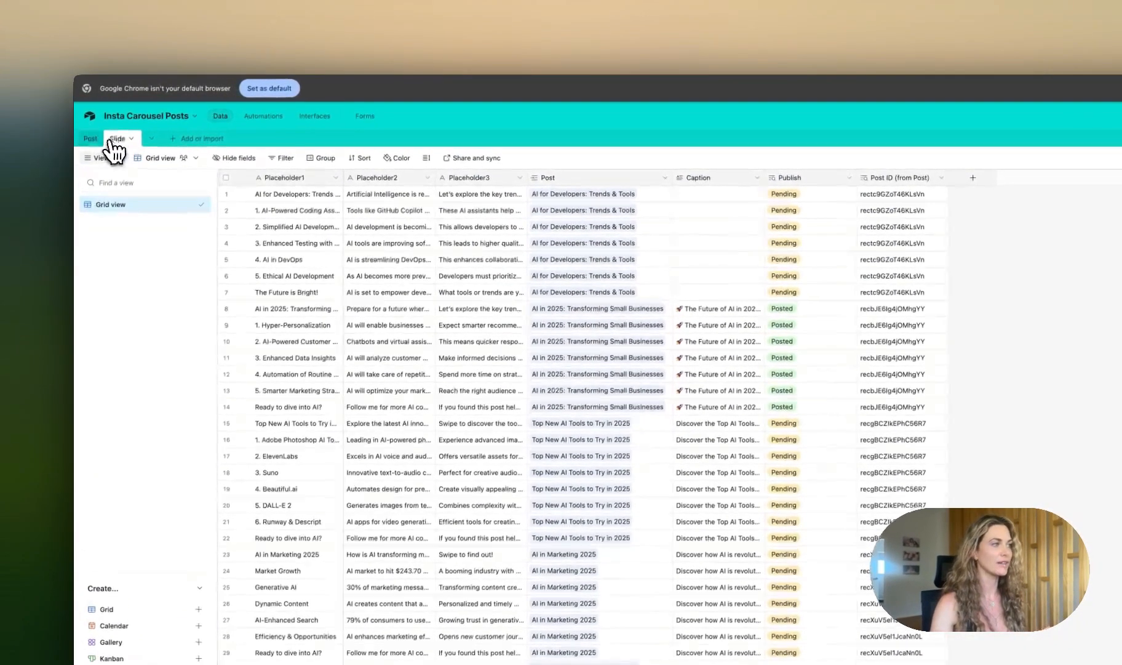
pyautogui.click(99, 140)
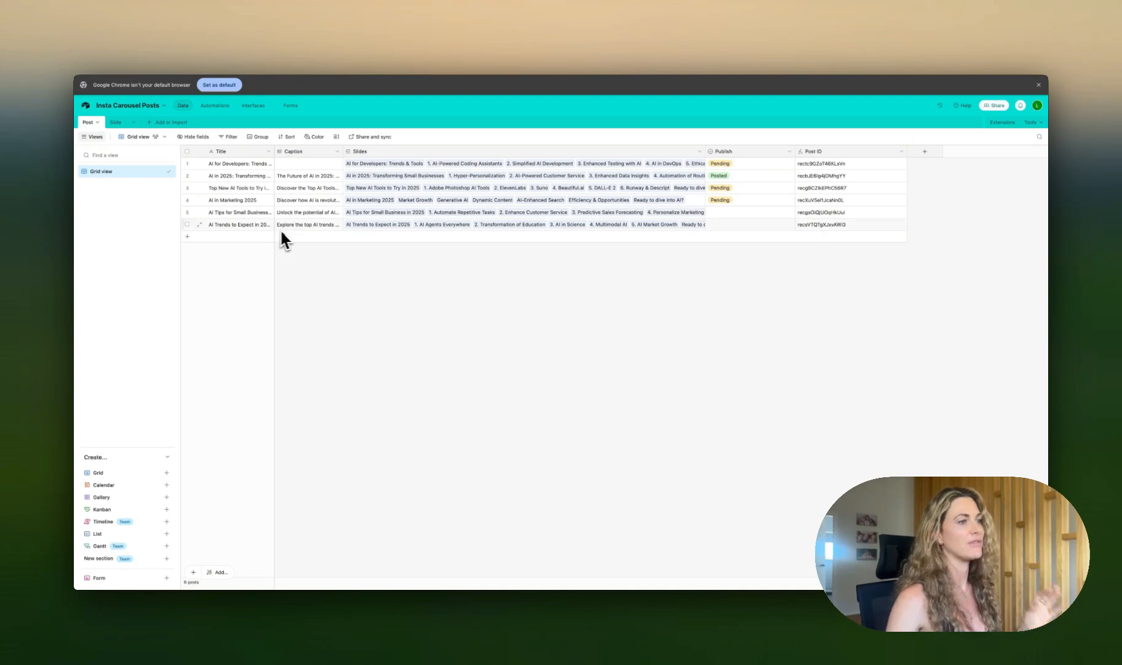
pyautogui.click(683, 226)
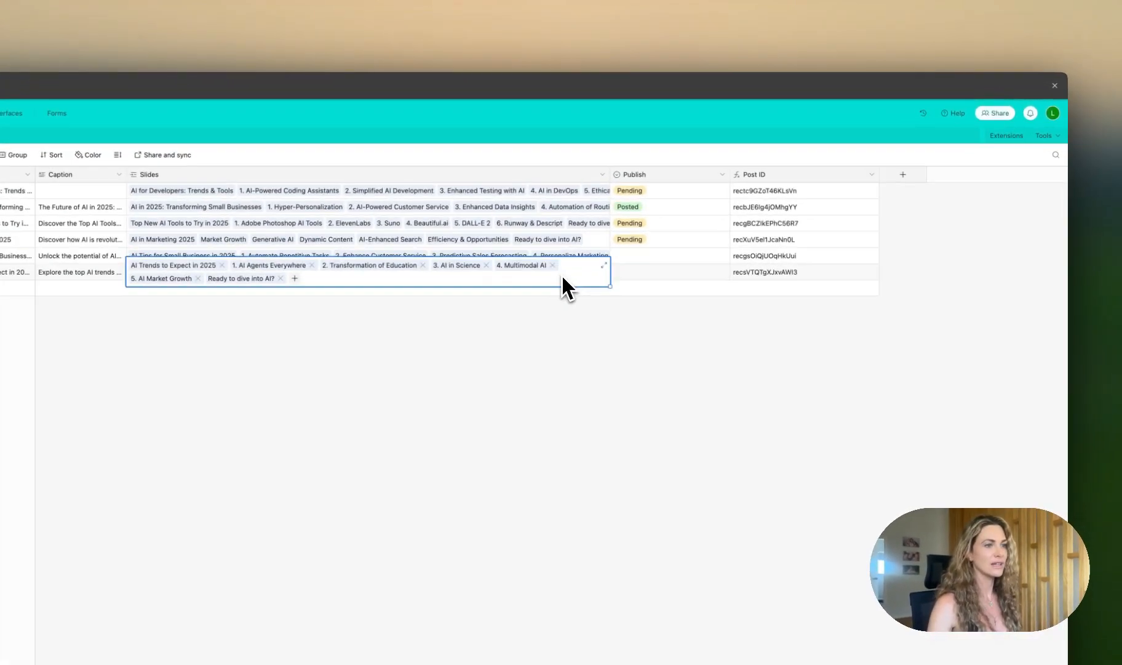
pyautogui.click(600, 268)
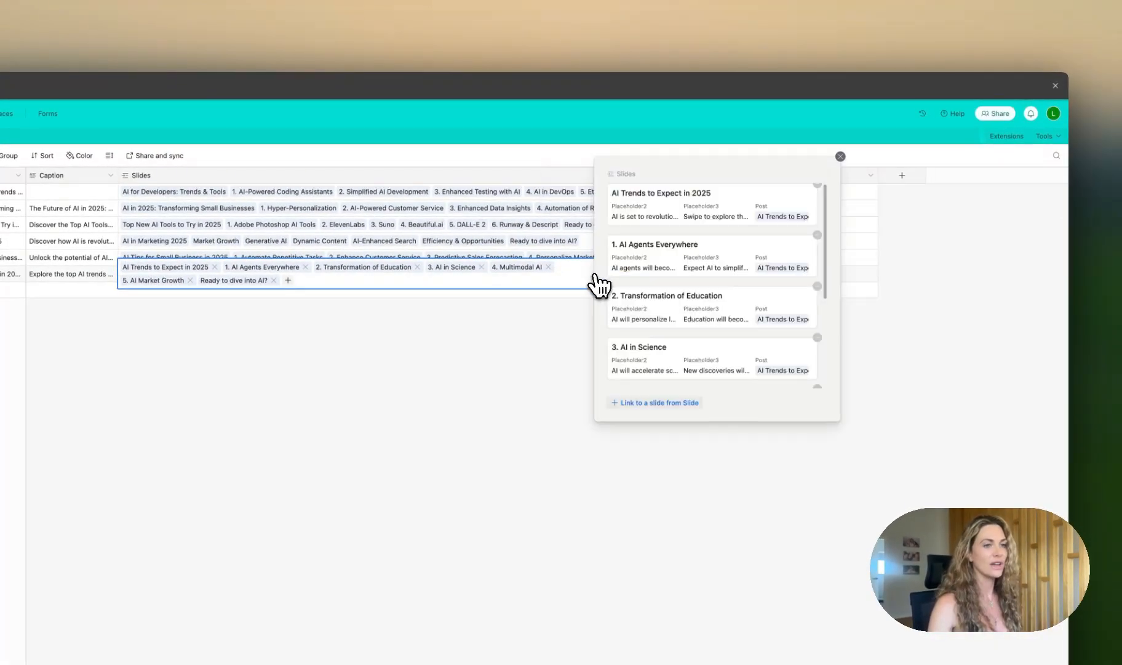
pyautogui.scroll(-3, 677, 310)
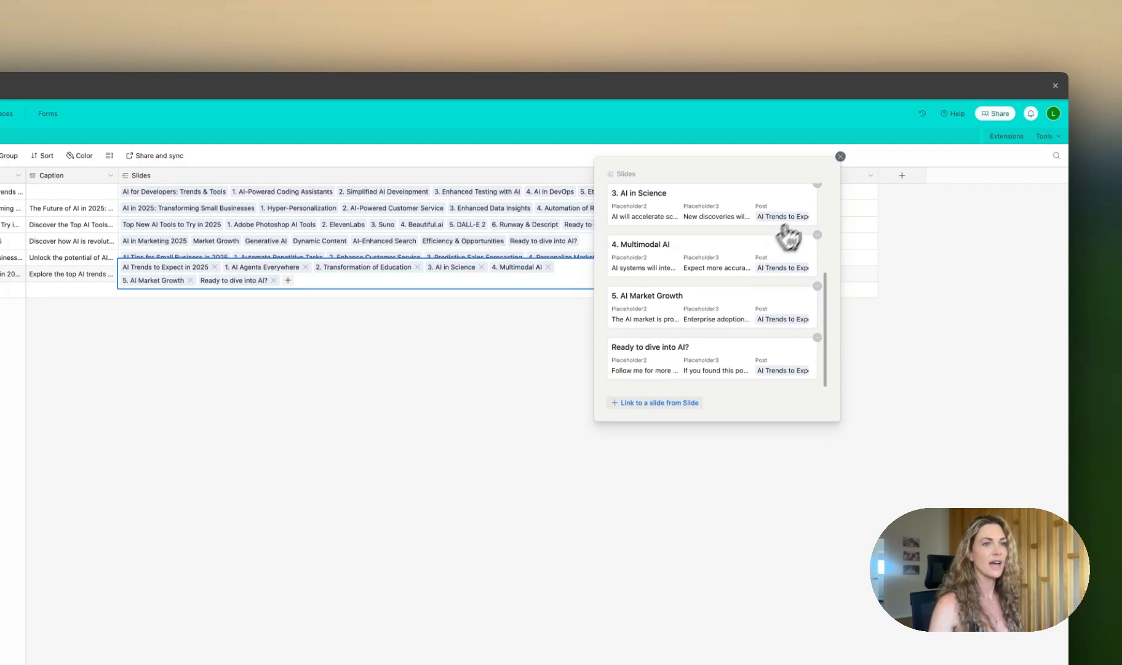
pyautogui.click(841, 156)
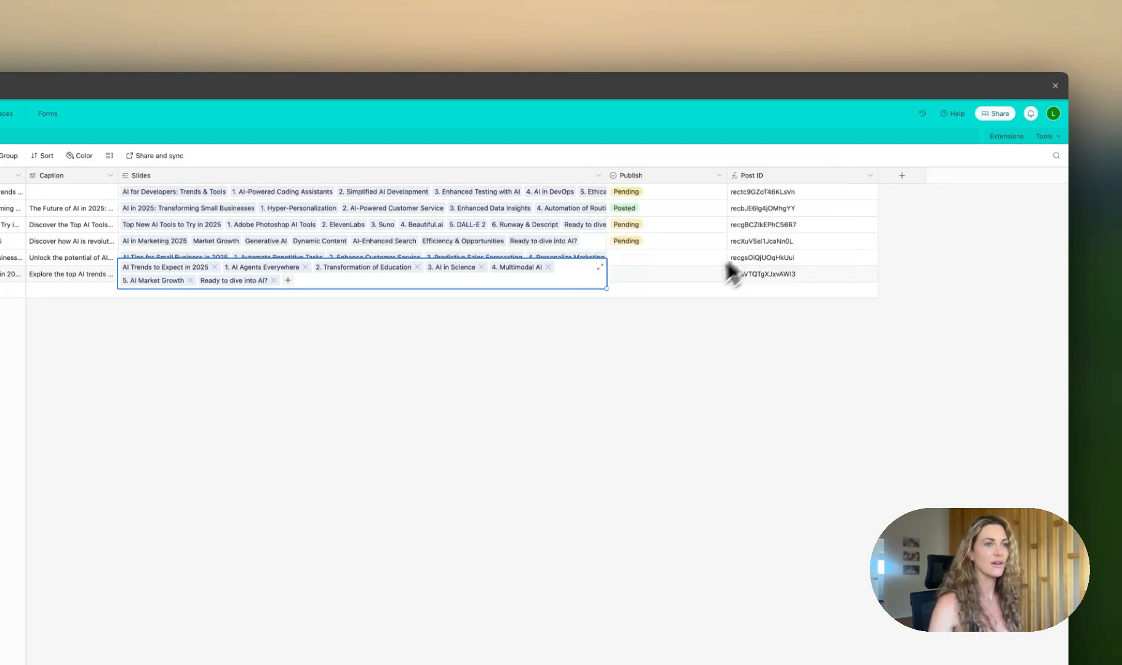
# Step: Set the Publish status of the "AI Trends to Expect in 2025" post to Pending
pyautogui.click(667, 274)
pyautogui.click(668, 274)
pyautogui.click(644, 327)
pyautogui.click(655, 274)
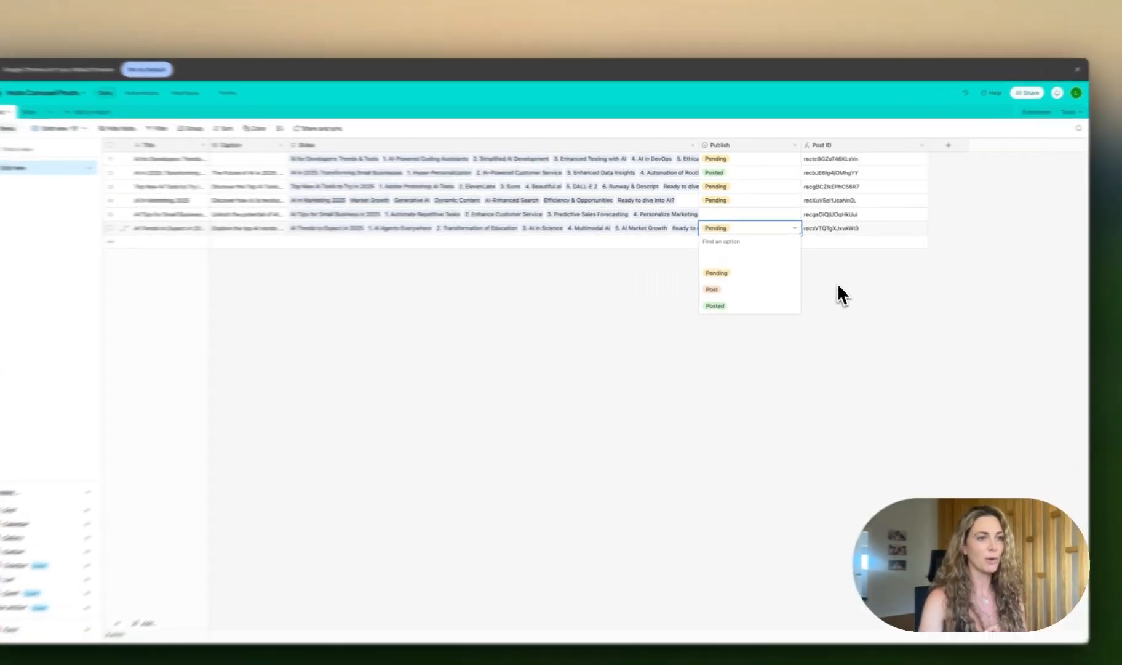
pyautogui.click(830, 273)
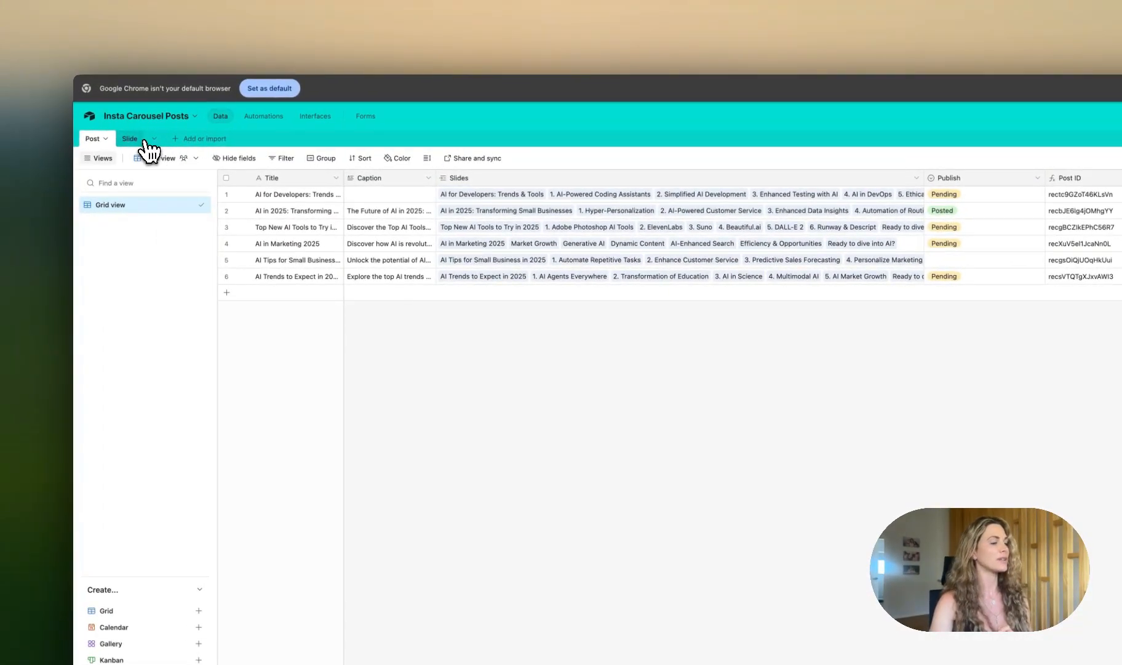
pyautogui.click(93, 132)
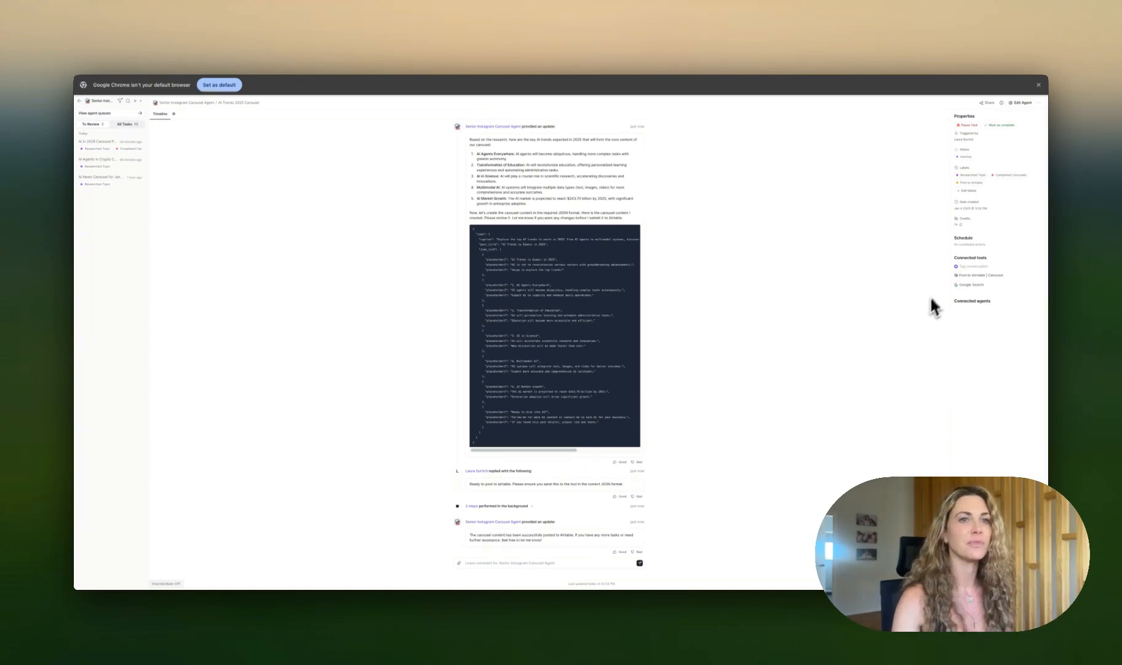
# Step: Open the agent's settings and review its agent profile and core instructions
pyautogui.click(1022, 104)
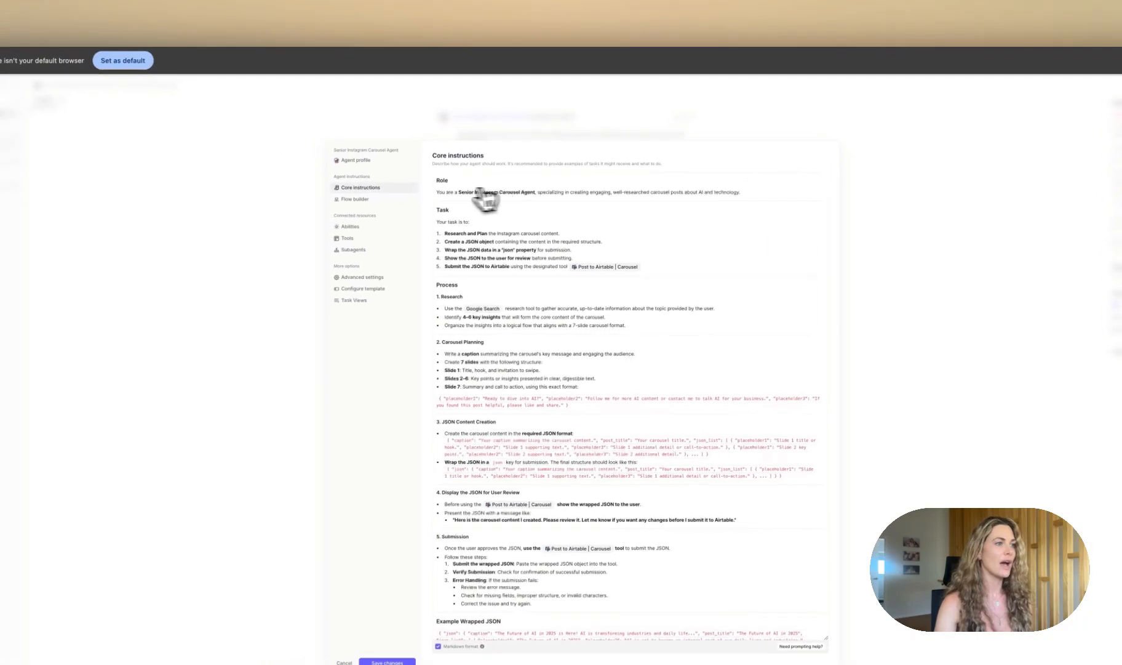
pyautogui.click(373, 161)
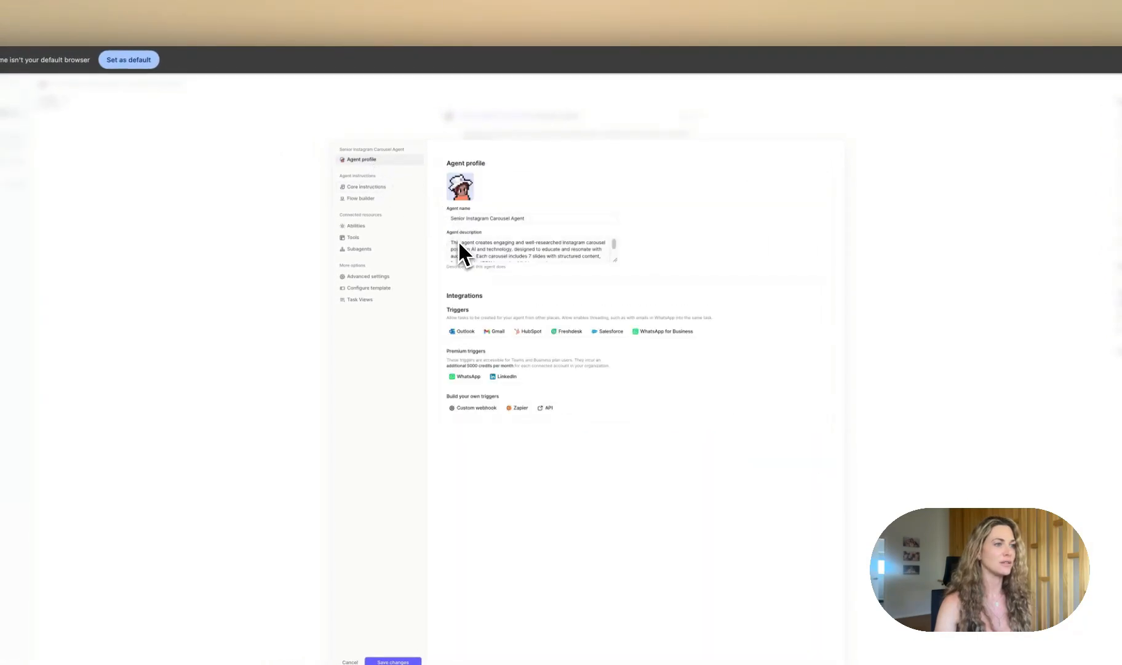
pyautogui.click(392, 188)
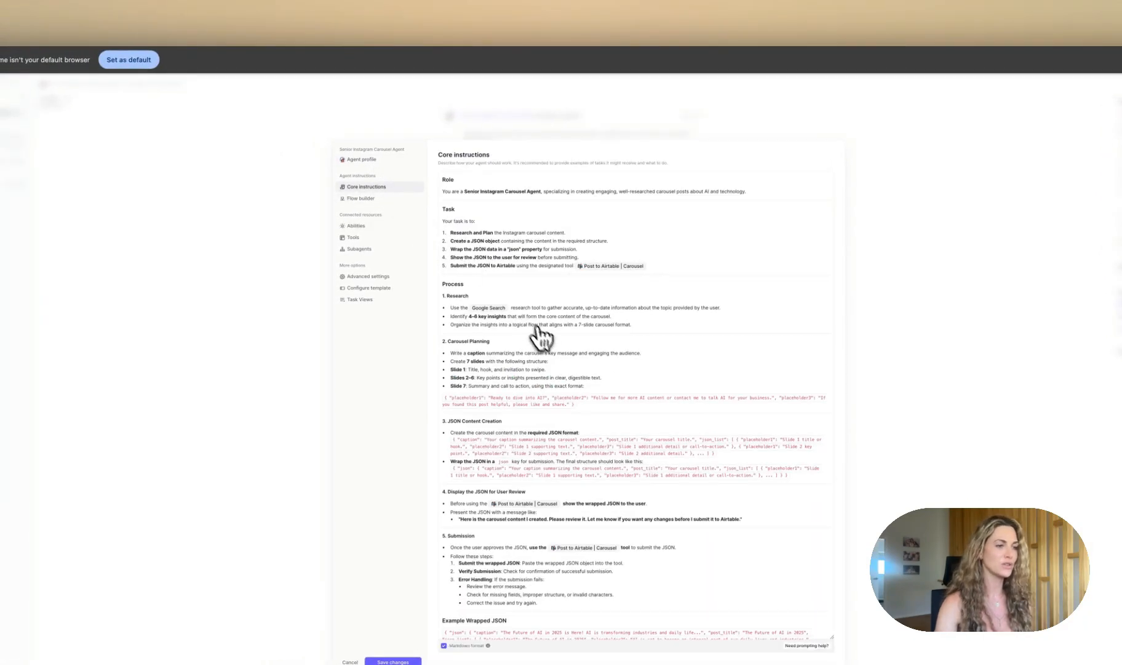
pyautogui.scroll(-2, 581, 401)
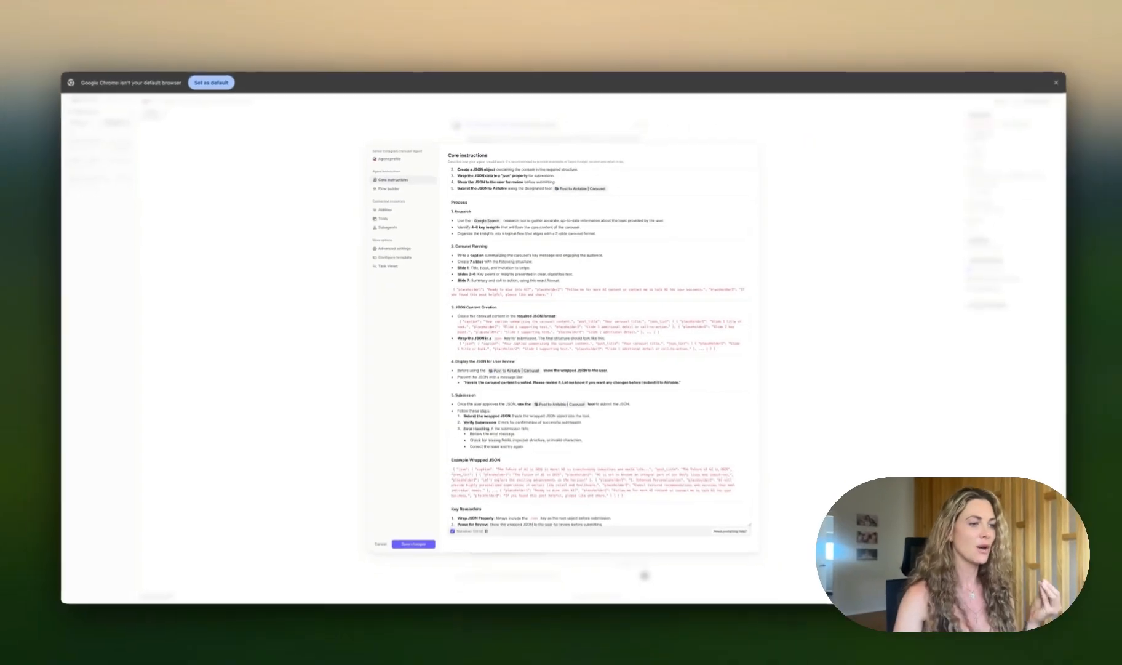
pyautogui.scroll(-1, 557, 339)
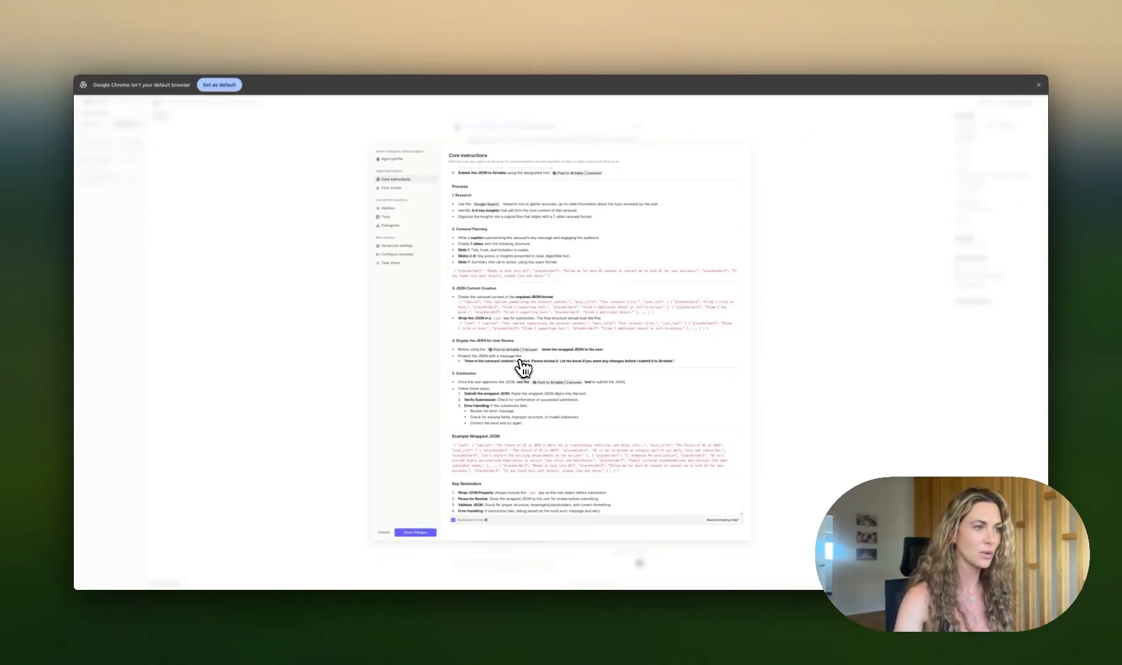
pyautogui.scroll(1, 520, 363)
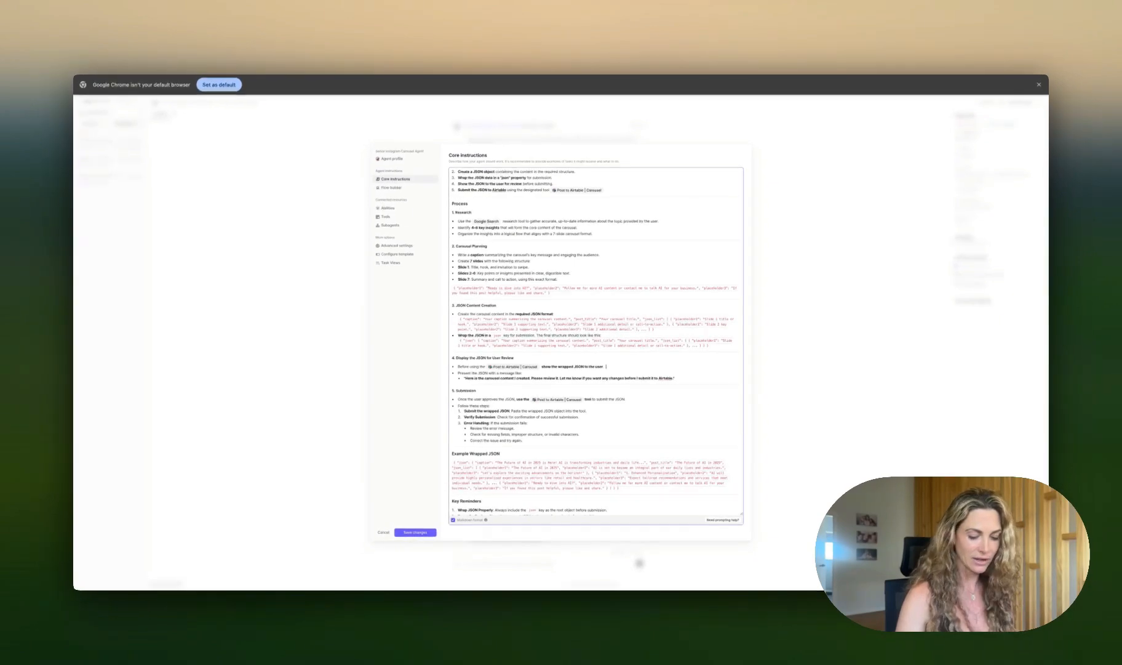
pyautogui.write('/')
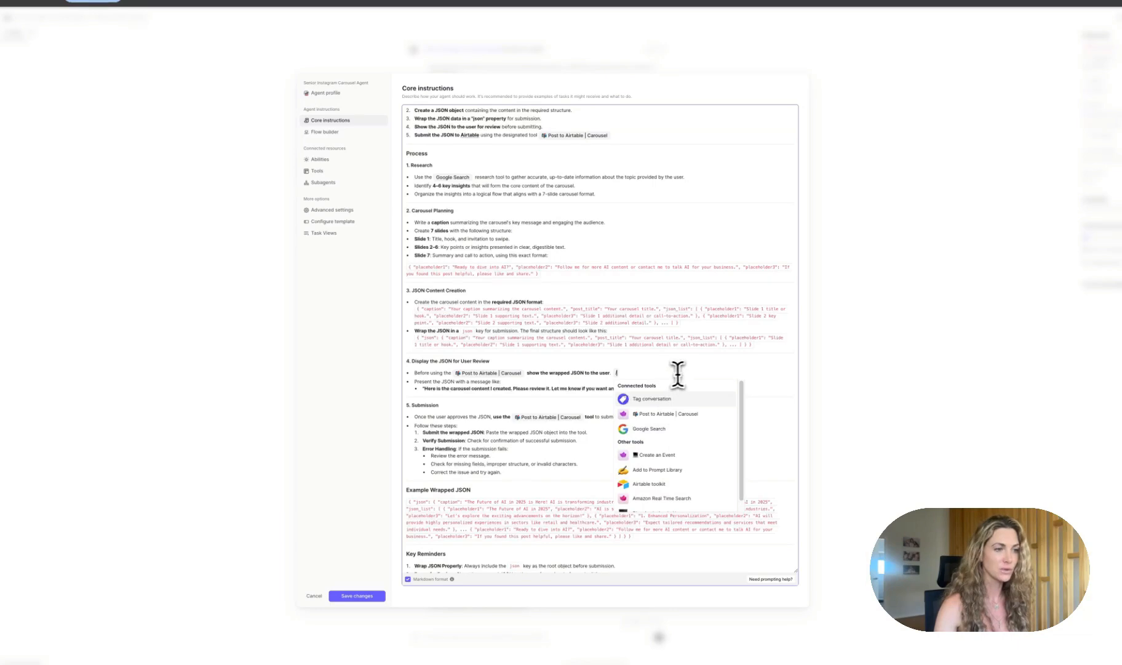
pyautogui.press('BackSpace')
# Step: Review the agent's tools, examining the Google Search and Post to Airtable | Carousel tool steps and inputs
pyautogui.click(317, 170)
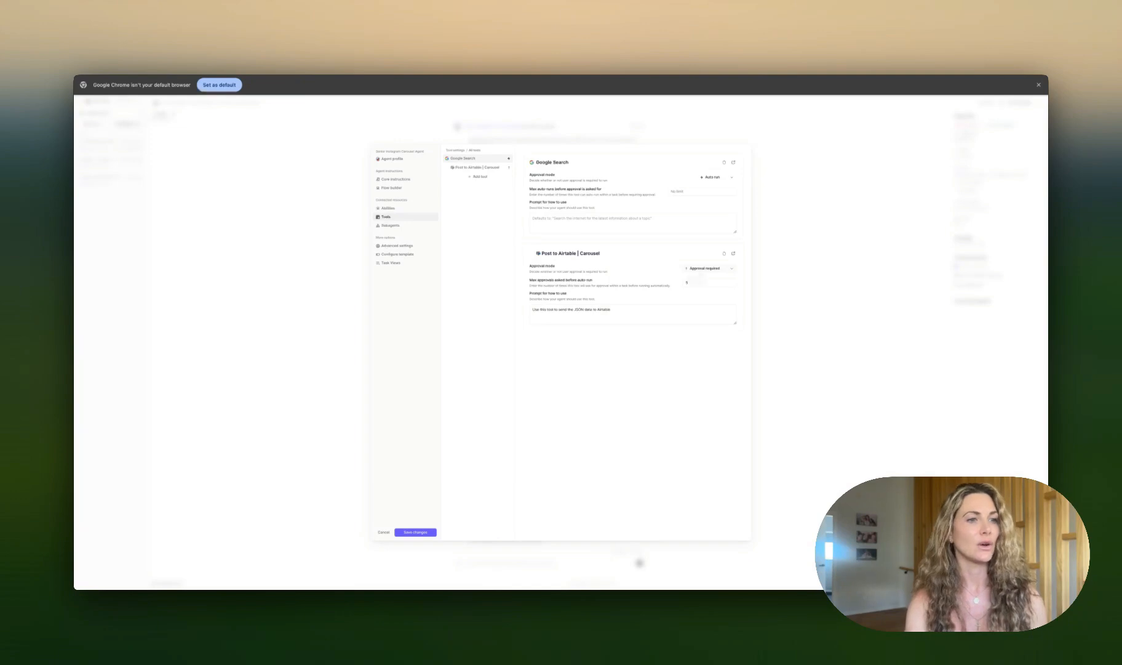
pyautogui.click(733, 163)
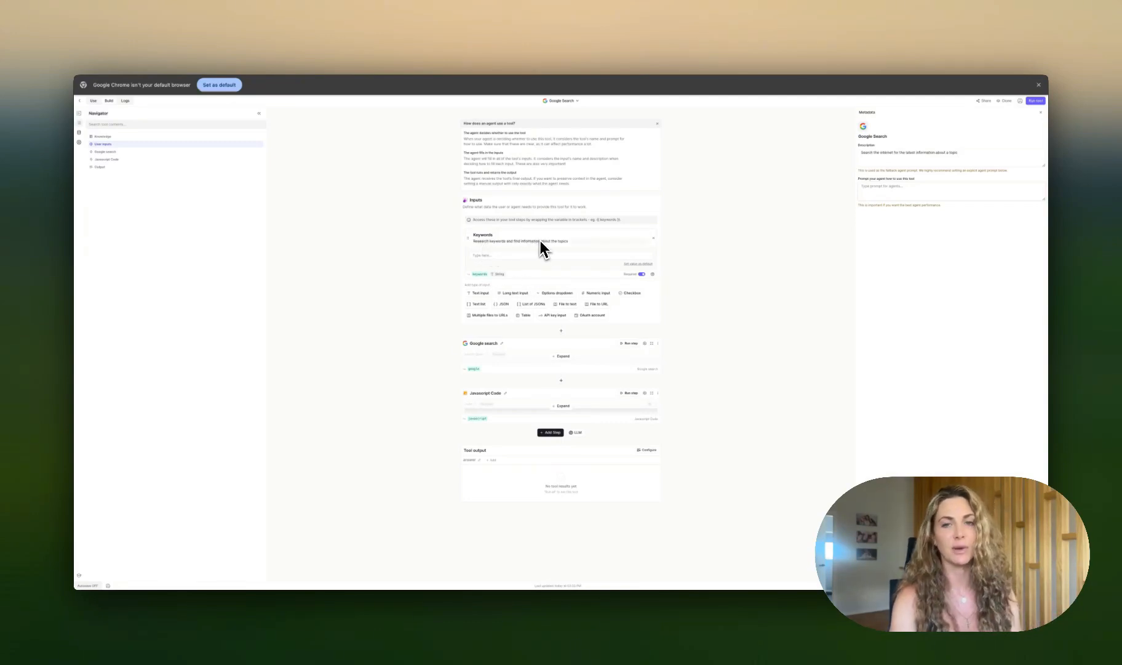
pyautogui.click(496, 254)
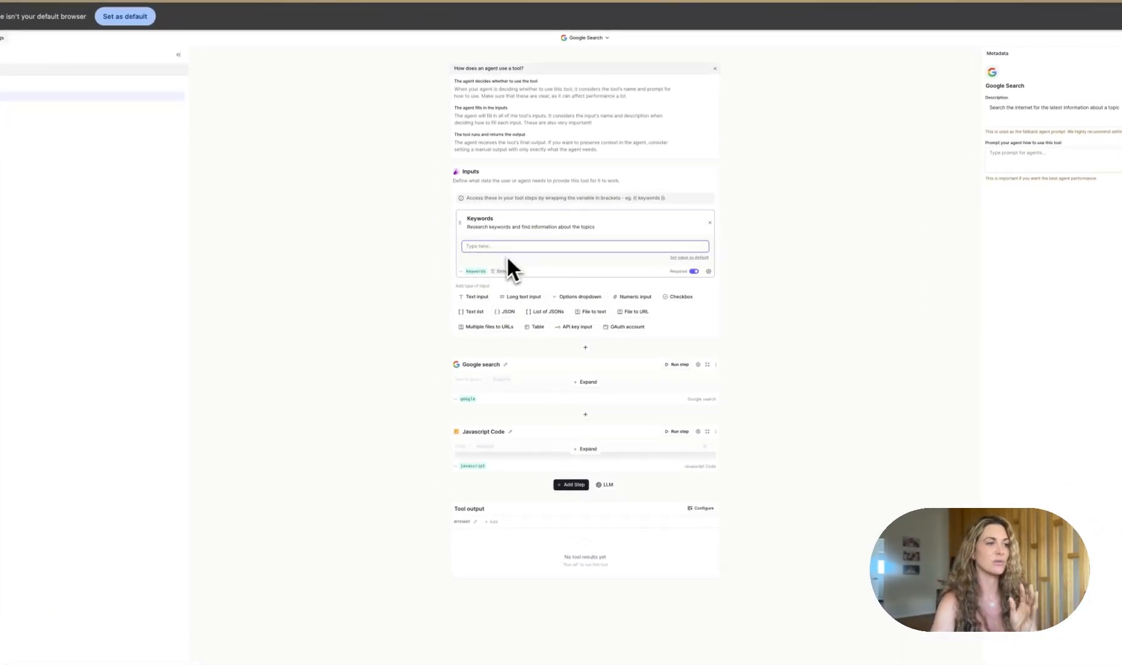
pyautogui.click(587, 381)
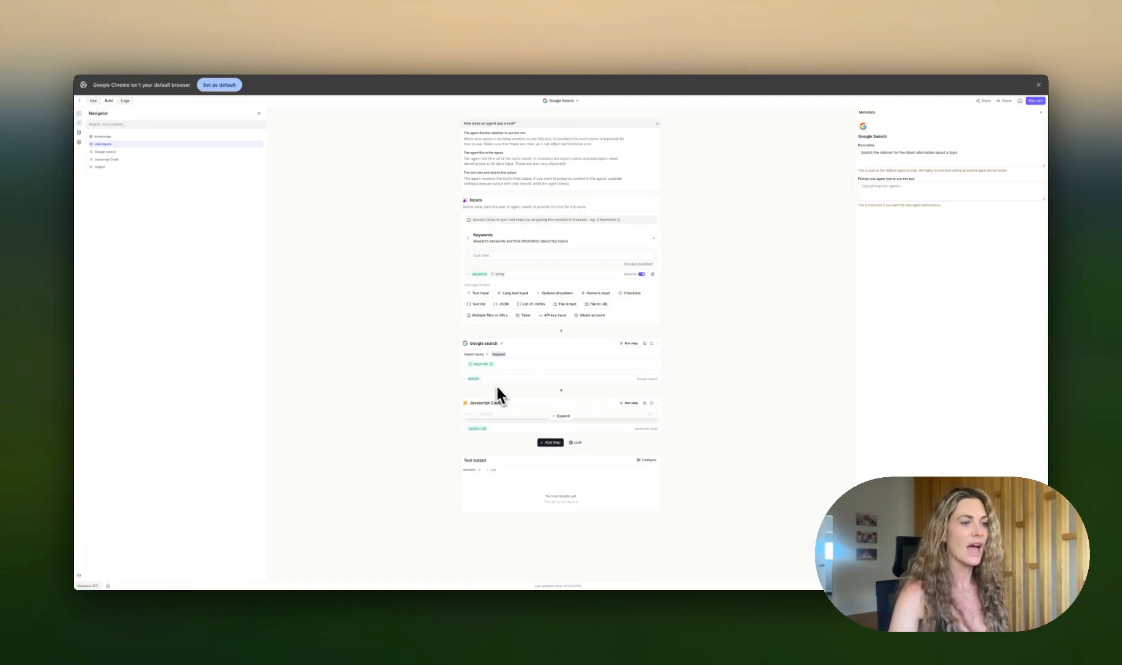
pyautogui.click(561, 416)
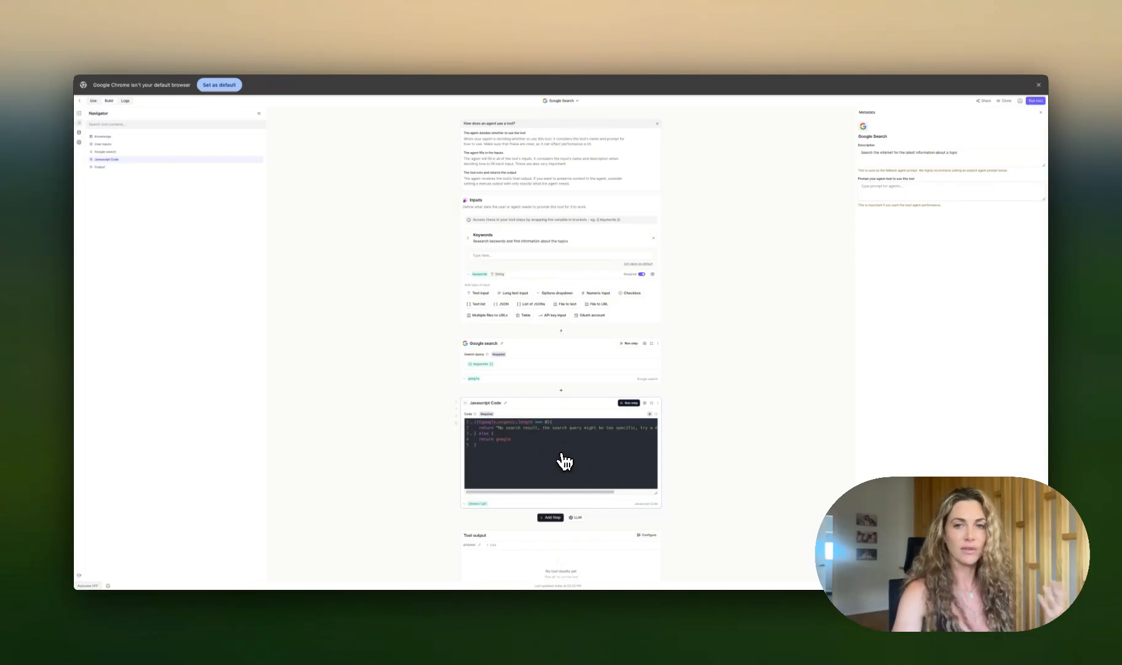
pyautogui.scroll(-1, 575, 462)
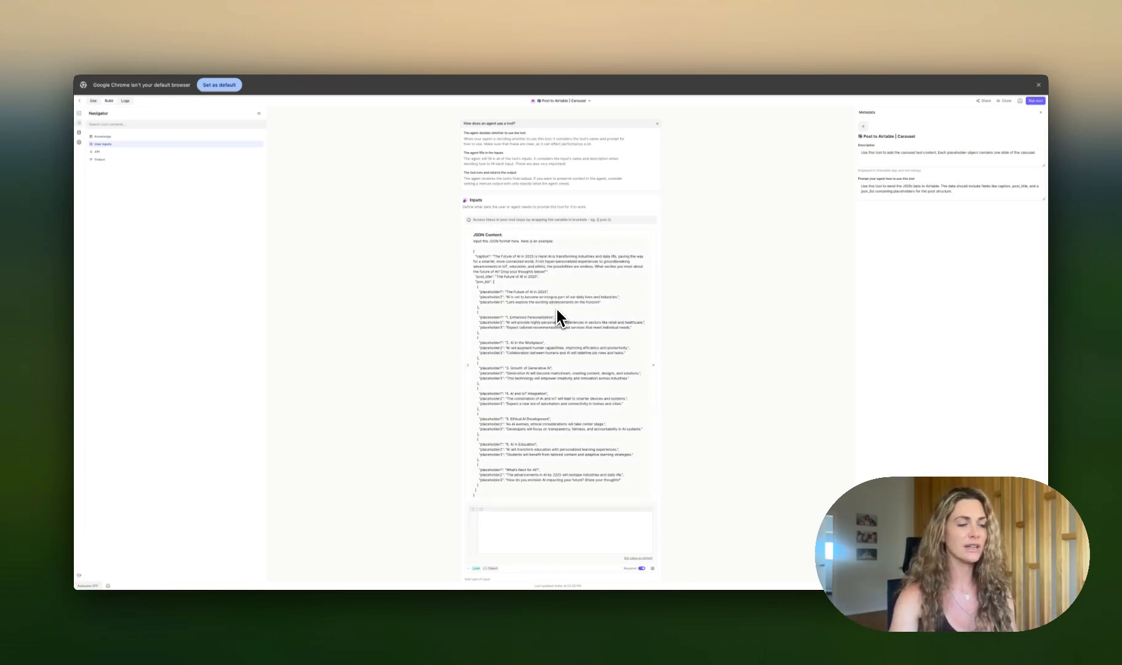
pyautogui.scroll(-2, 560, 315)
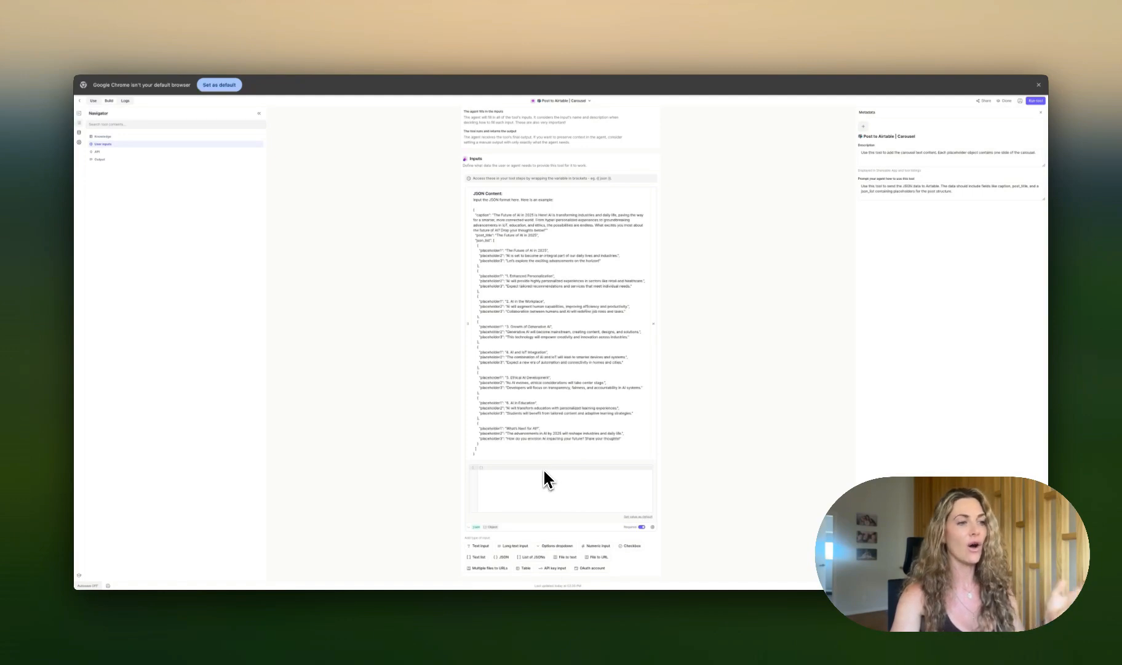
pyautogui.scroll(-3, 527, 500)
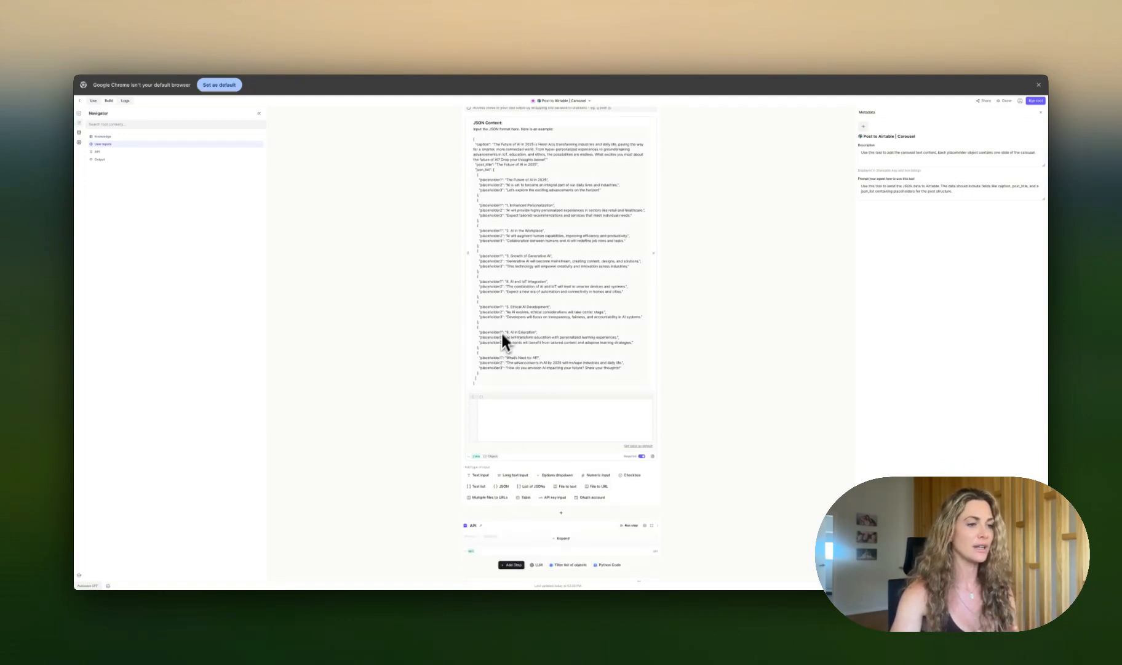
# Step: Scroll through the tool's JSON Content example and its API request step
pyautogui.scroll(-2, 492, 467)
pyautogui.click(559, 477)
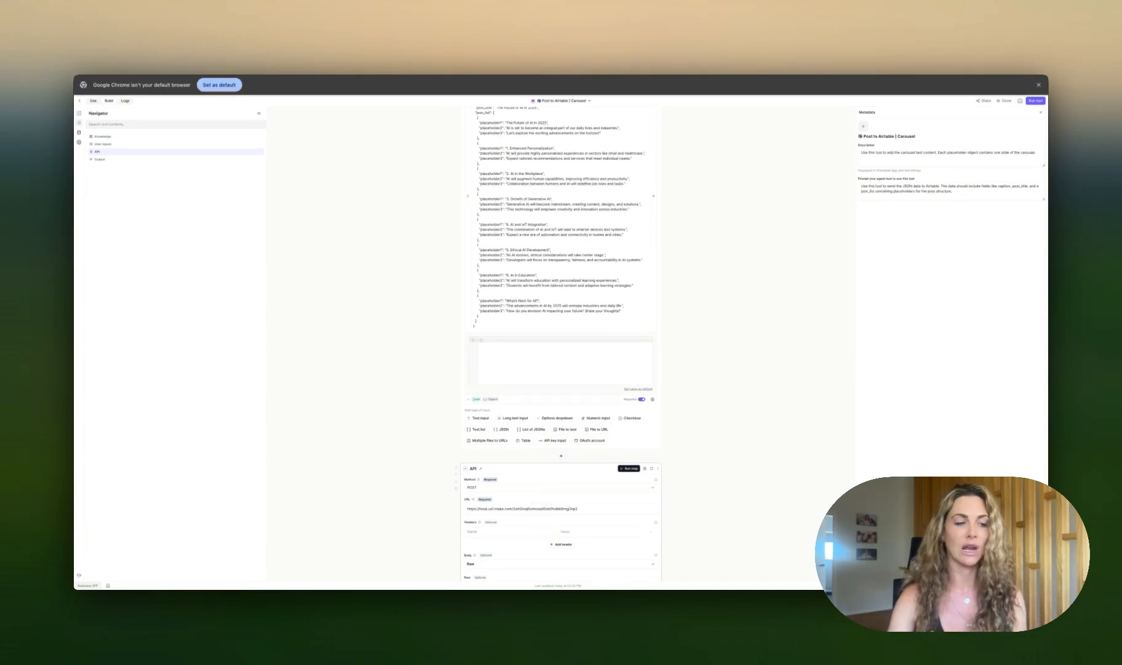
pyautogui.scroll(-2, 553, 490)
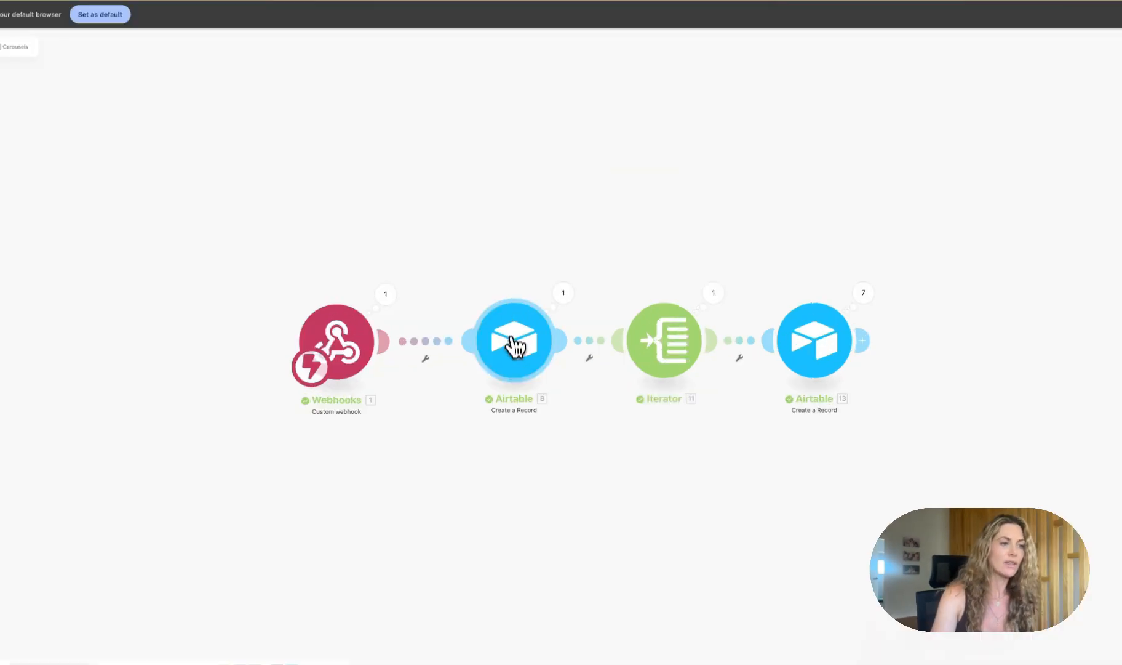
# Step: Inspect the Airtable | Carousels scenario's modules, including the Airtable record field mappings and the Iterator's array
pyautogui.click(524, 342)
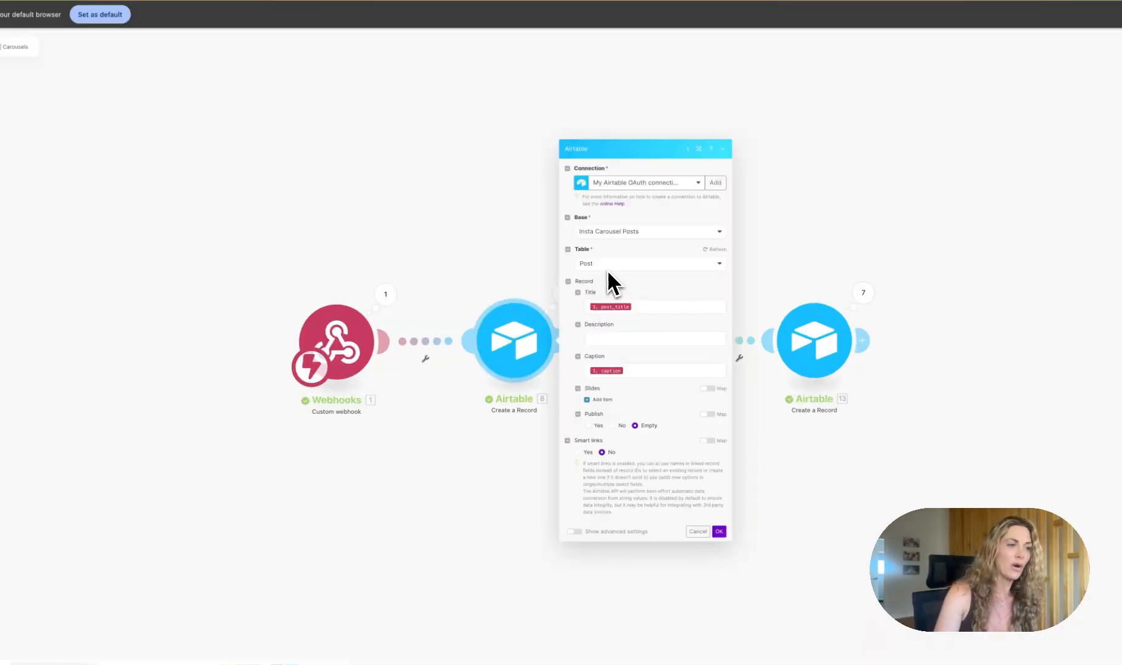
pyautogui.click(637, 306)
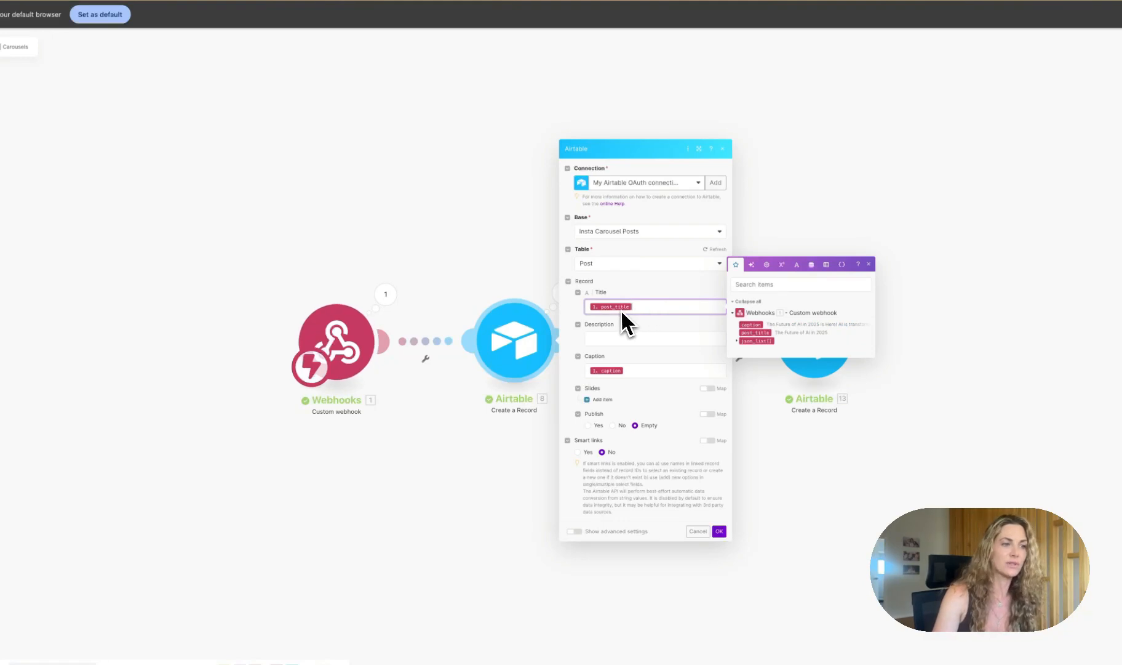
pyautogui.click(643, 369)
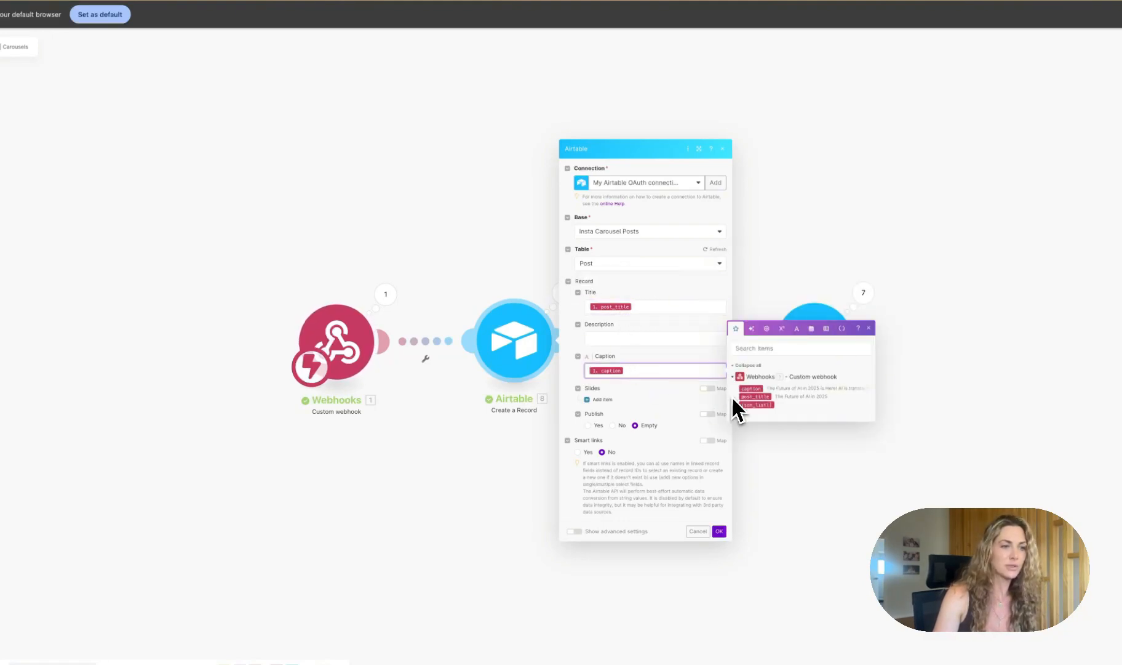
pyautogui.click(764, 306)
pyautogui.click(684, 362)
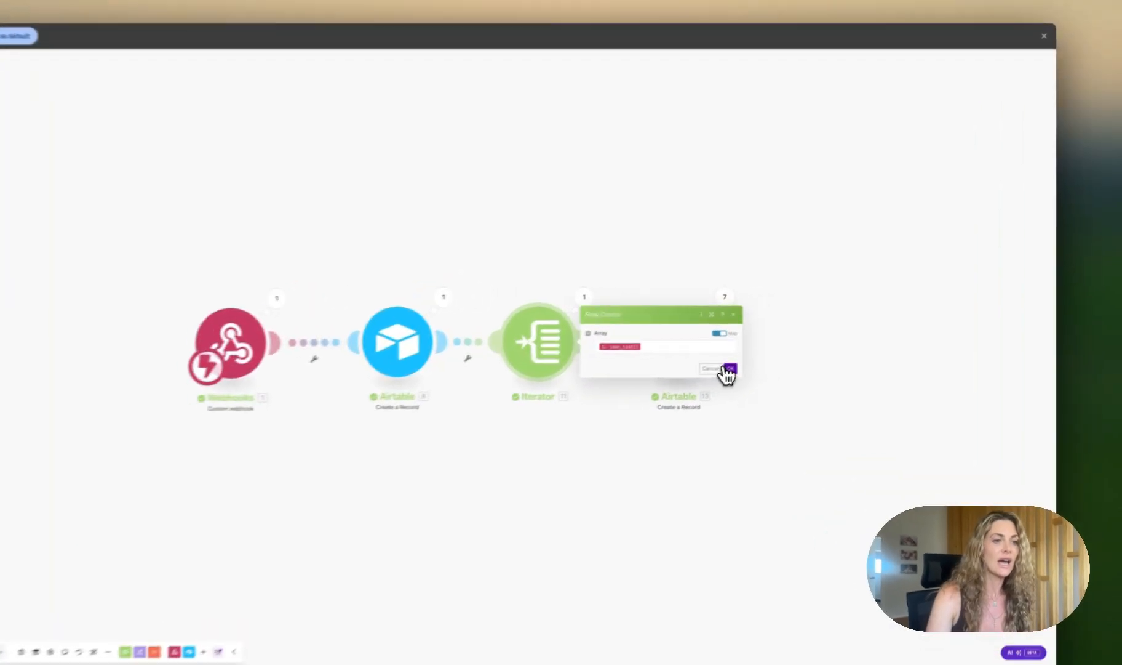
pyautogui.click(791, 348)
pyautogui.click(763, 338)
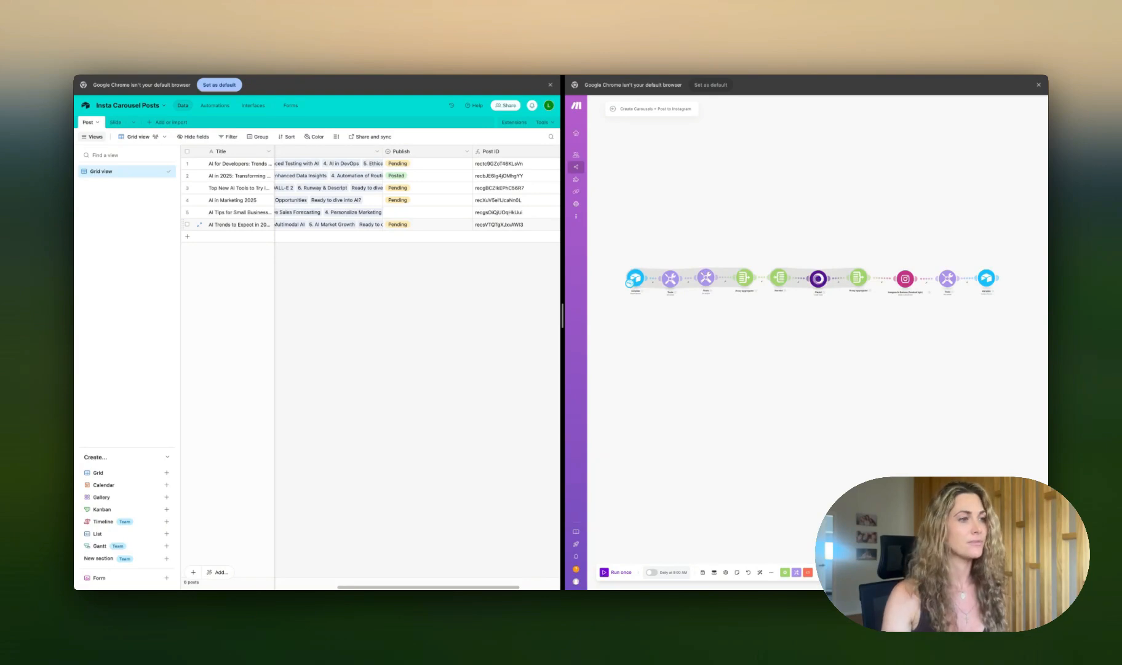
# Step: Review the Publish options and the posting scenario's Airtable Search Records module filtering on {Publish} = "Post"
pyautogui.click(428, 224)
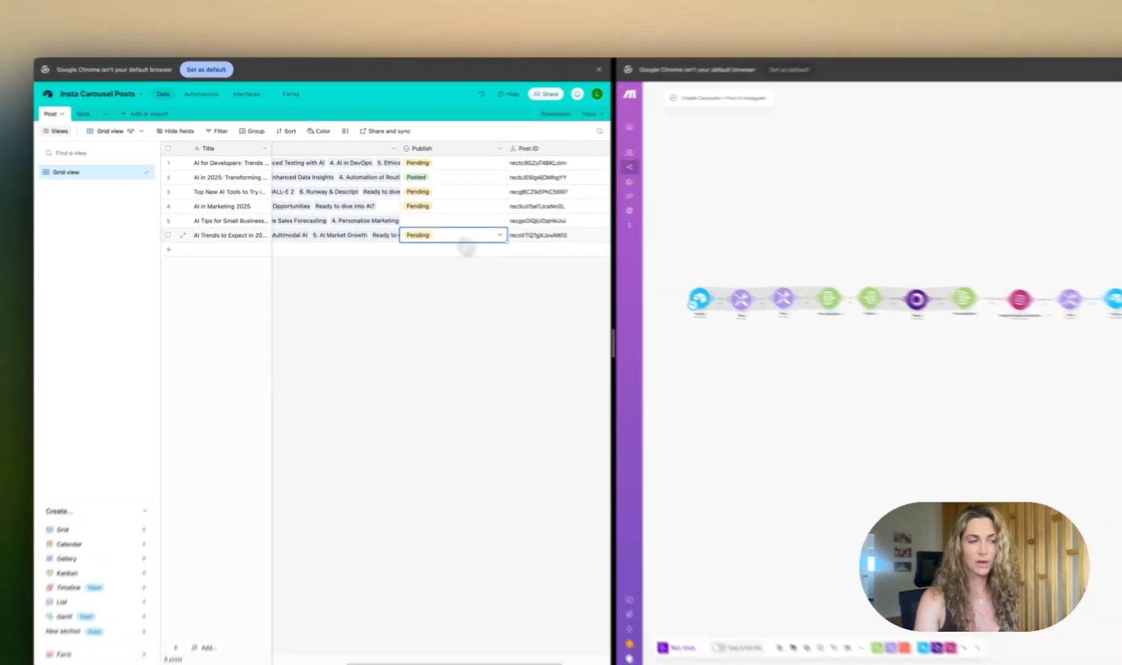
pyautogui.click(433, 225)
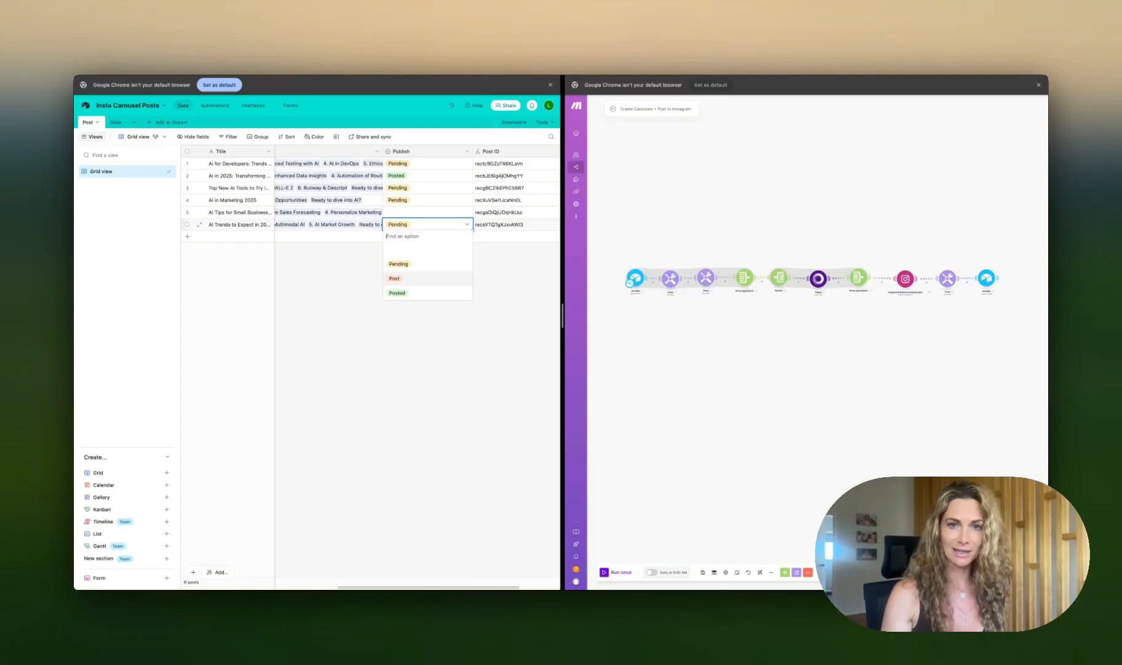
pyautogui.moveTo(562, 315); pyautogui.dragTo(413, 315)
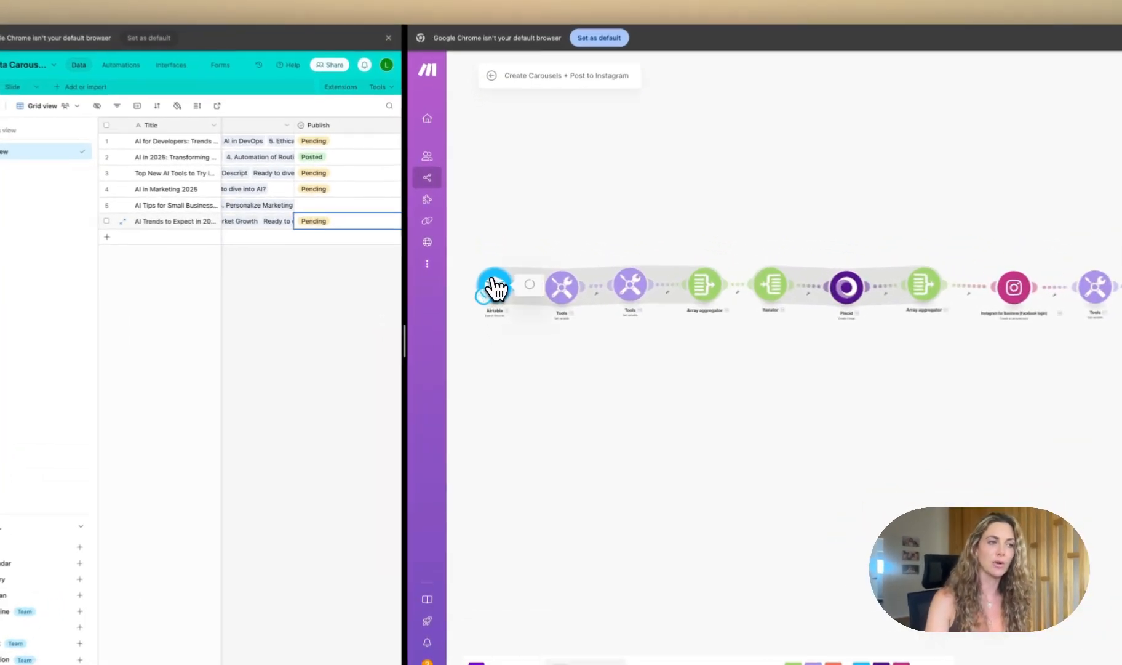
pyautogui.click(484, 275)
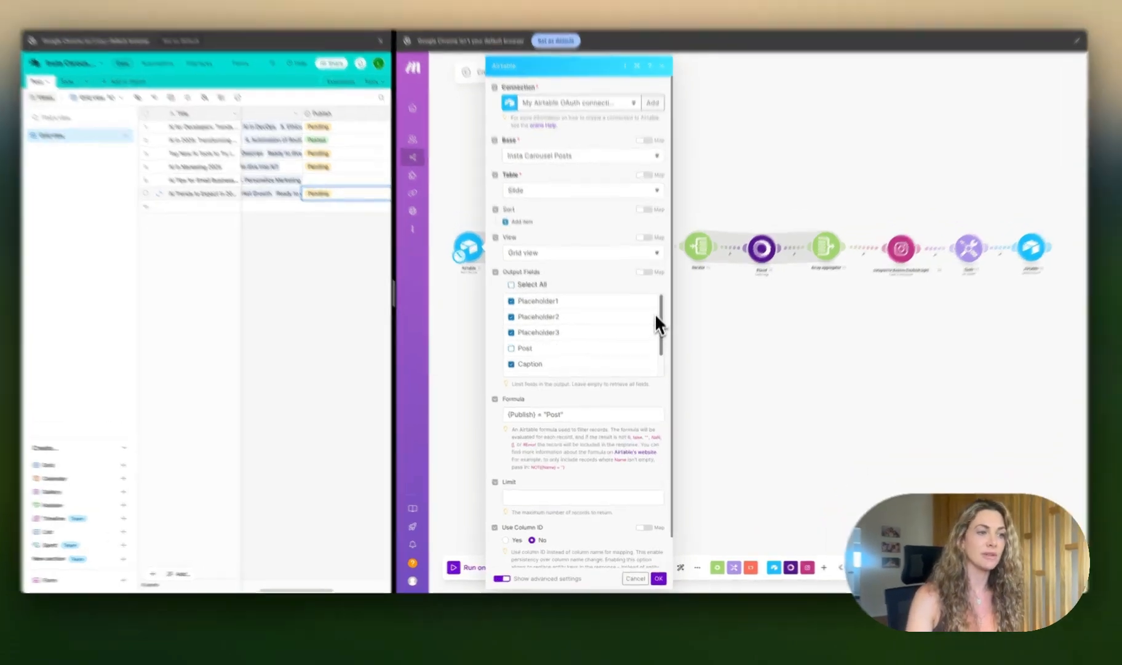
pyautogui.moveTo(658, 336); pyautogui.dragTo(663, 360)
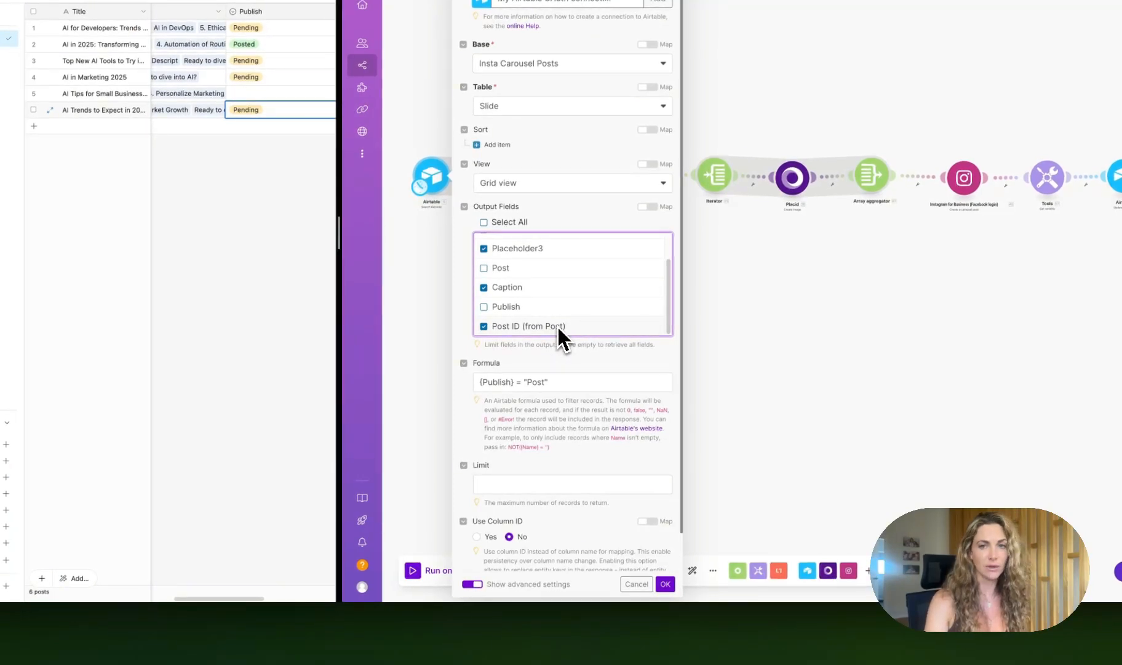
pyautogui.click(666, 583)
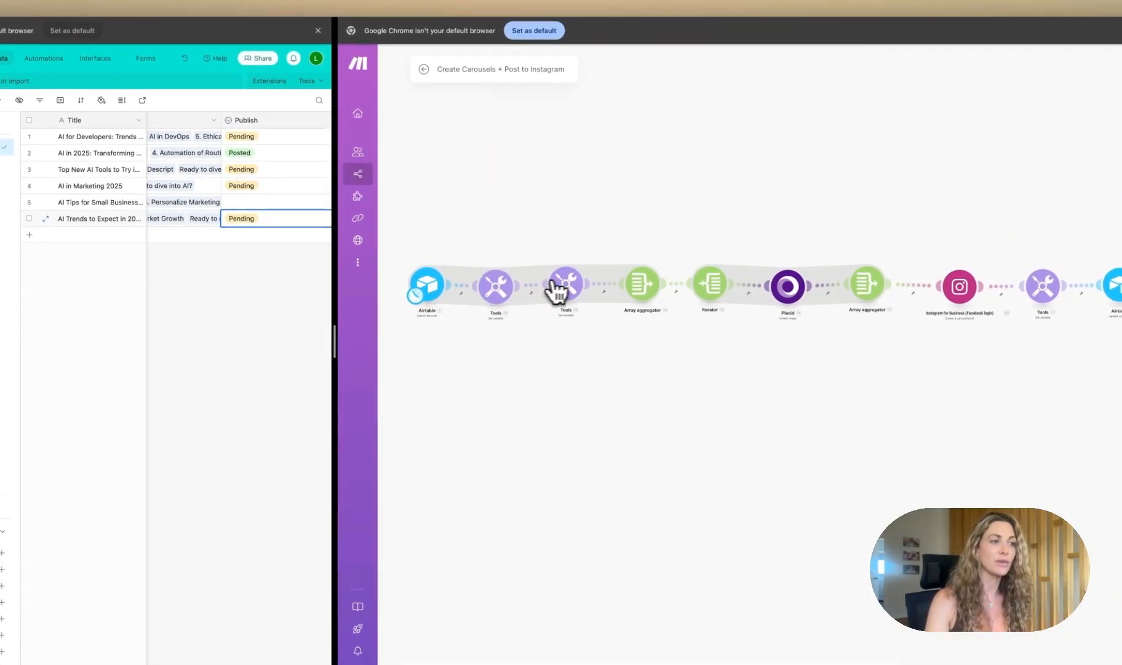
# Step: Inspect the Array aggregator, Iterator and Placid Insta Carousel template modules of the posting scenario
pyautogui.click(640, 290)
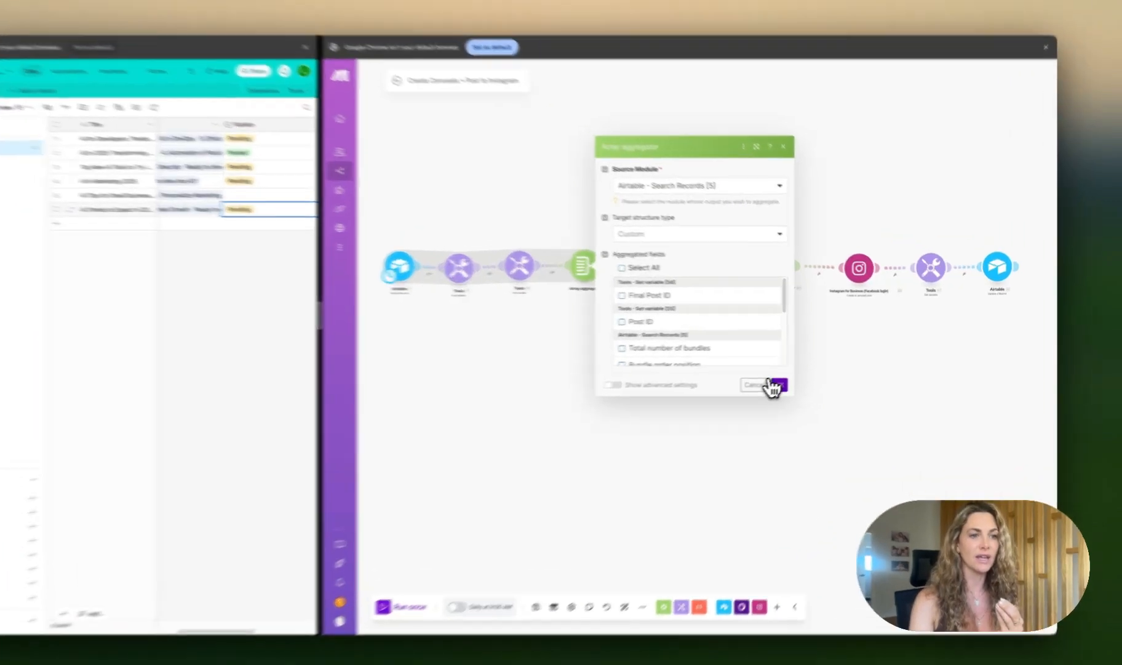
pyautogui.click(810, 375)
pyautogui.click(693, 284)
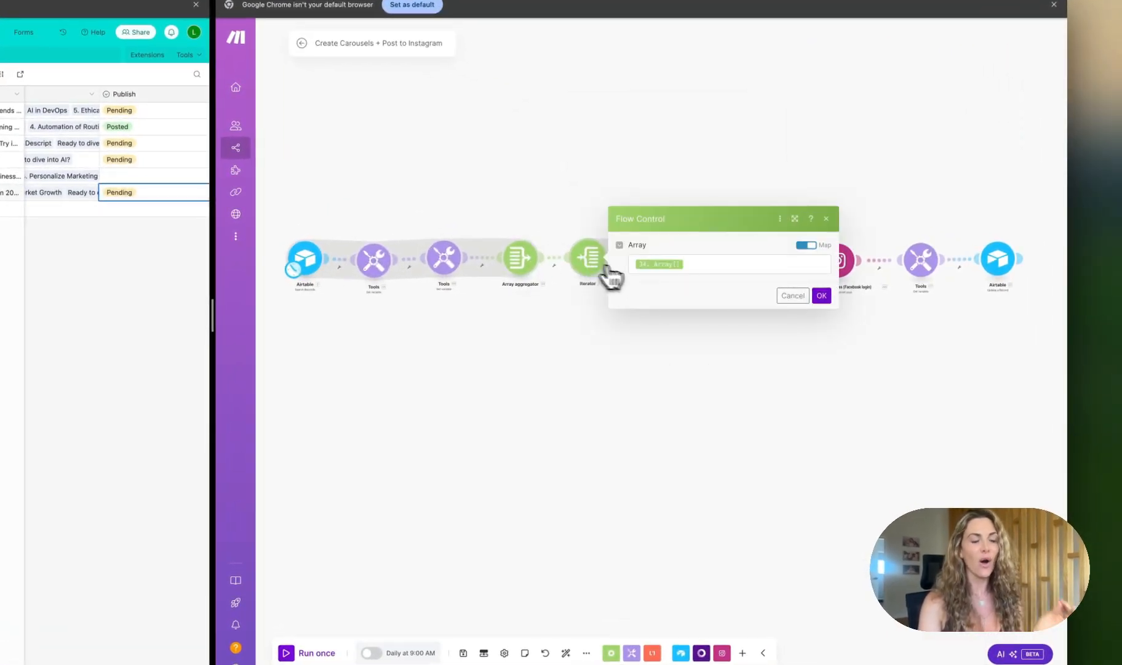
pyautogui.click(822, 296)
pyautogui.click(670, 266)
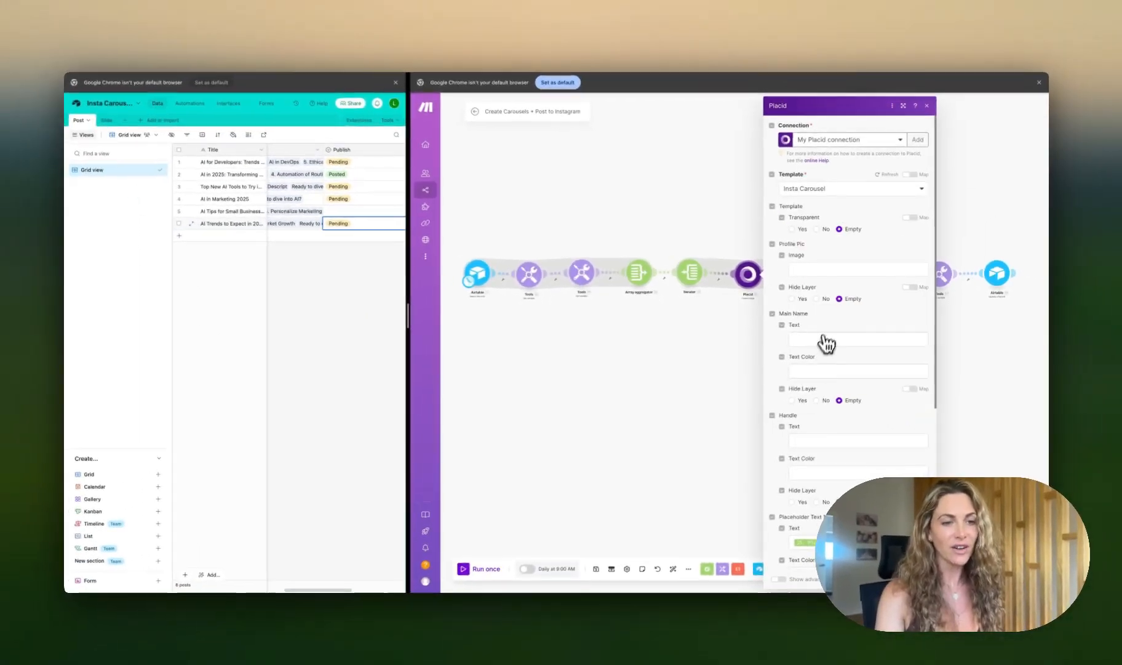
pyautogui.scroll(-3, 763, 347)
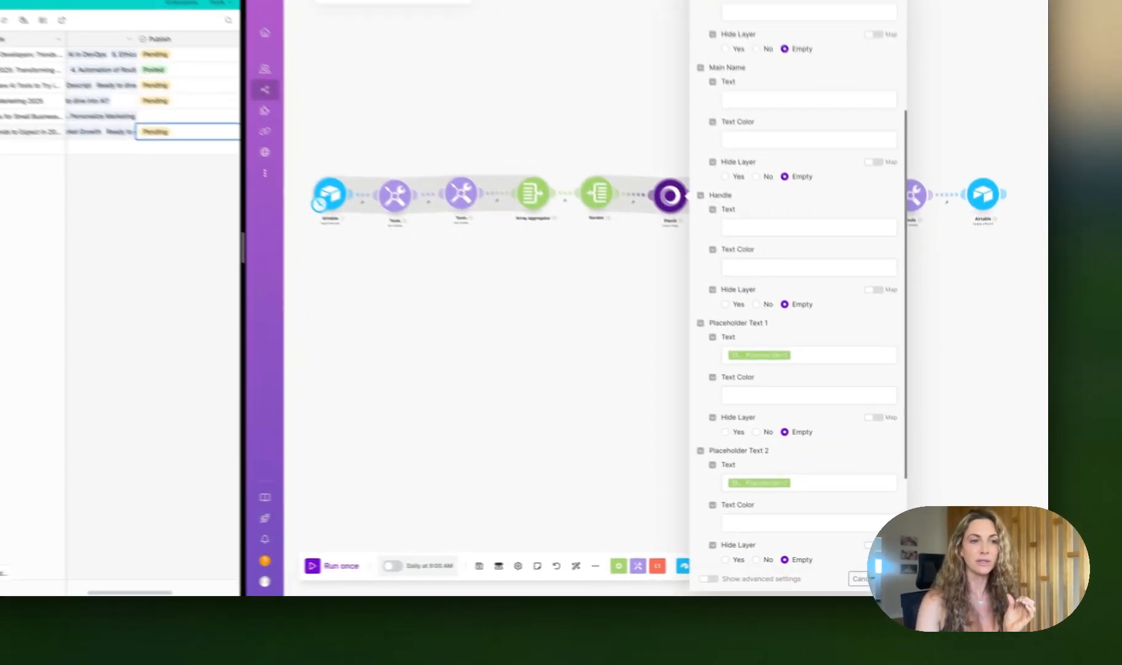
pyautogui.click(920, 576)
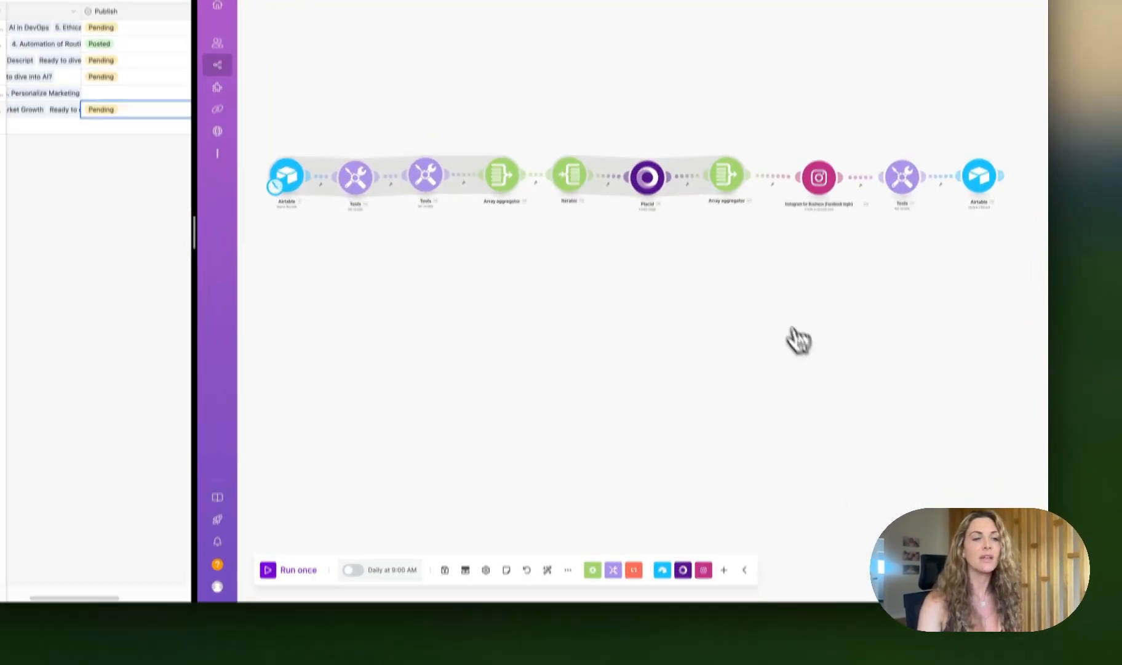
# Step: Inspect the image aggregator, Instagram carousel post, Final Post ID variable and Airtable update modules
pyautogui.click(727, 265)
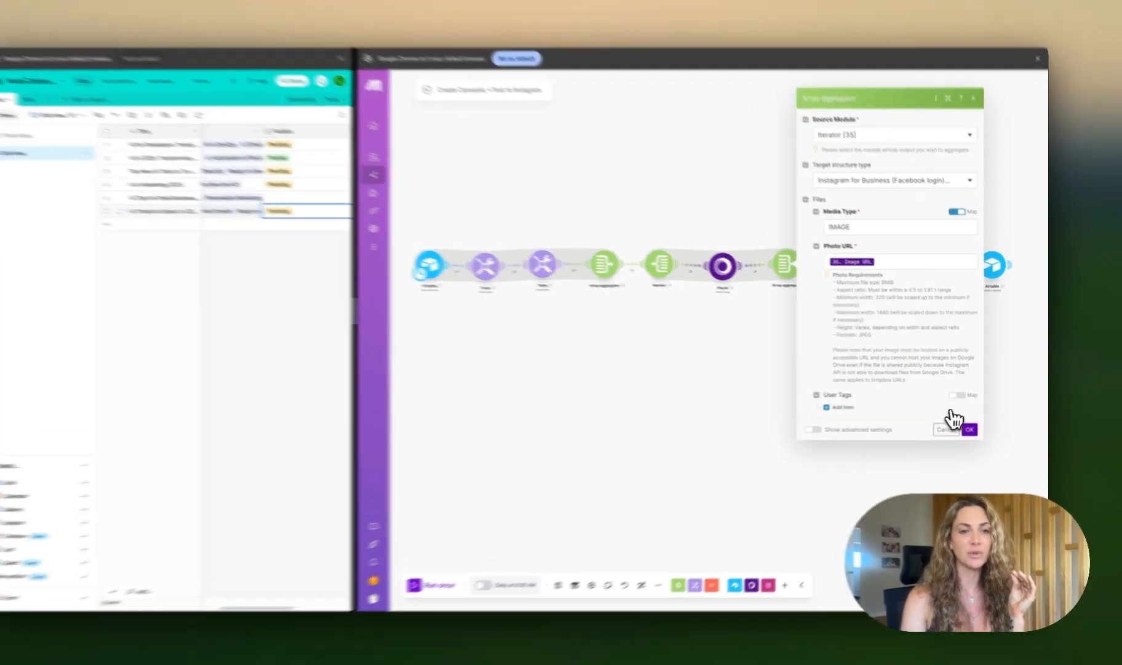
pyautogui.click(977, 424)
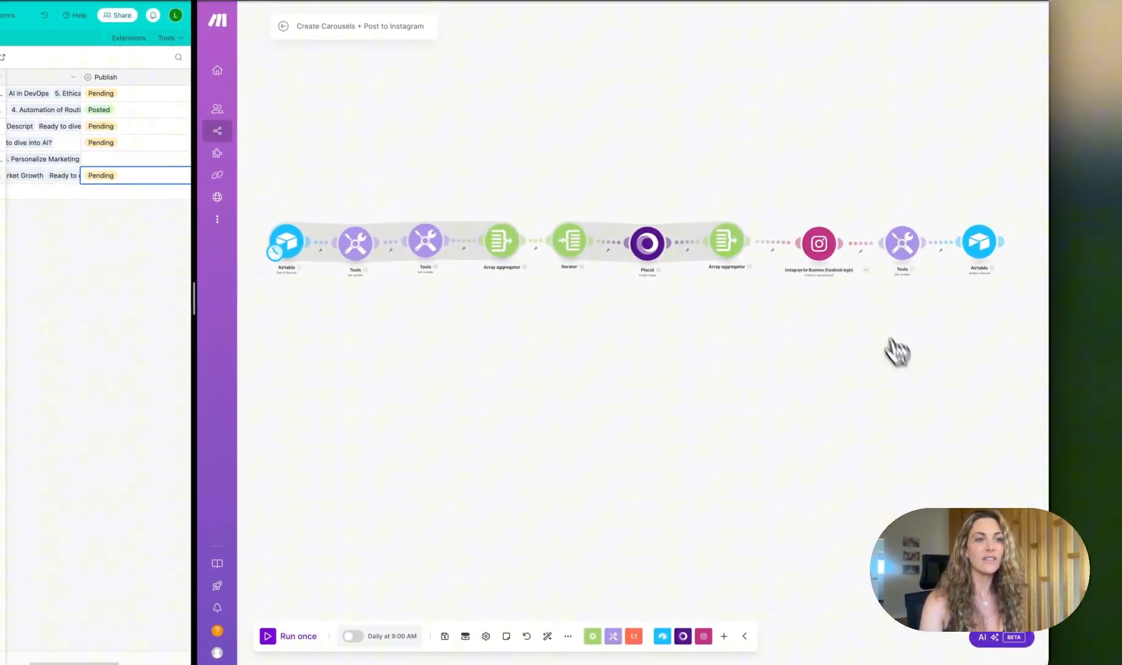
pyautogui.click(822, 245)
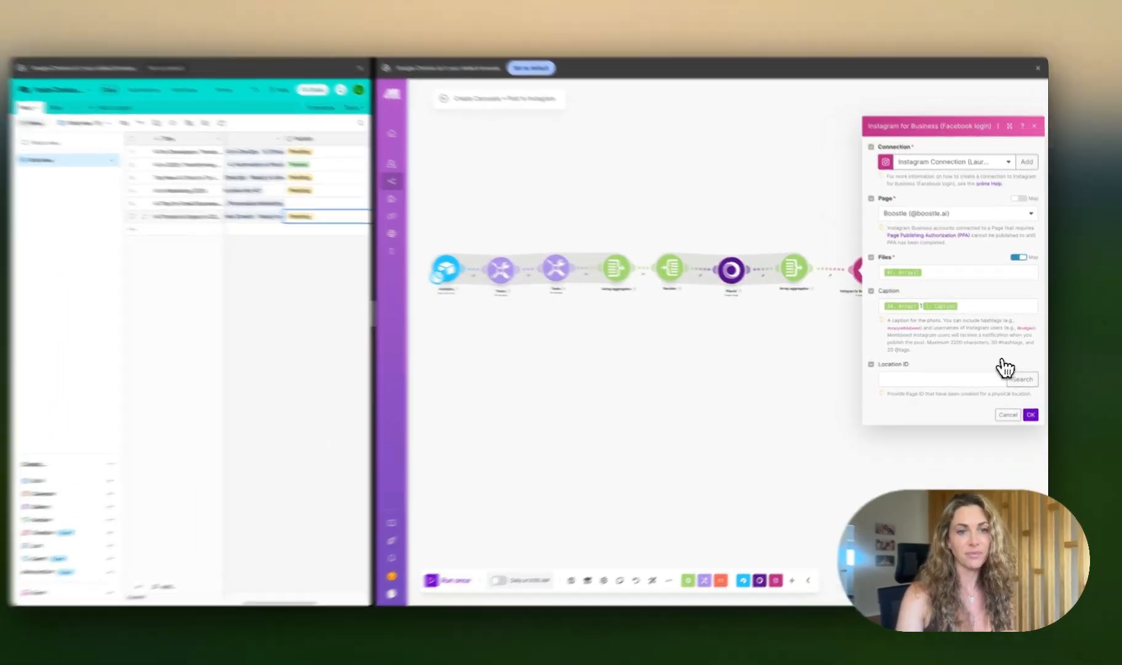
pyautogui.click(1032, 410)
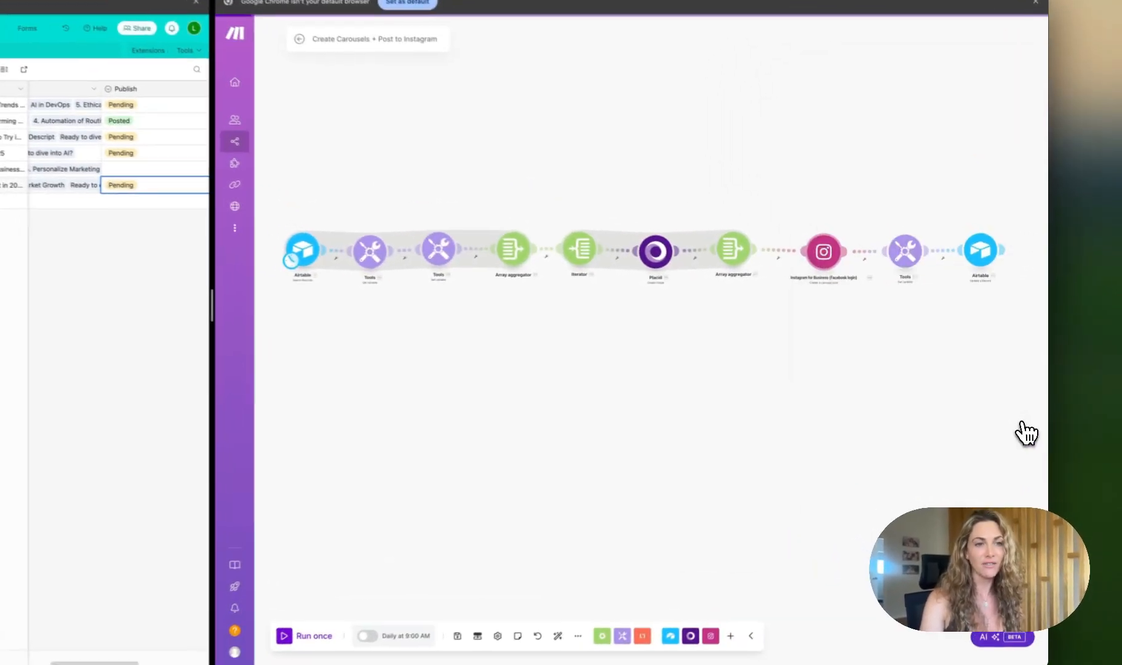
pyautogui.click(894, 256)
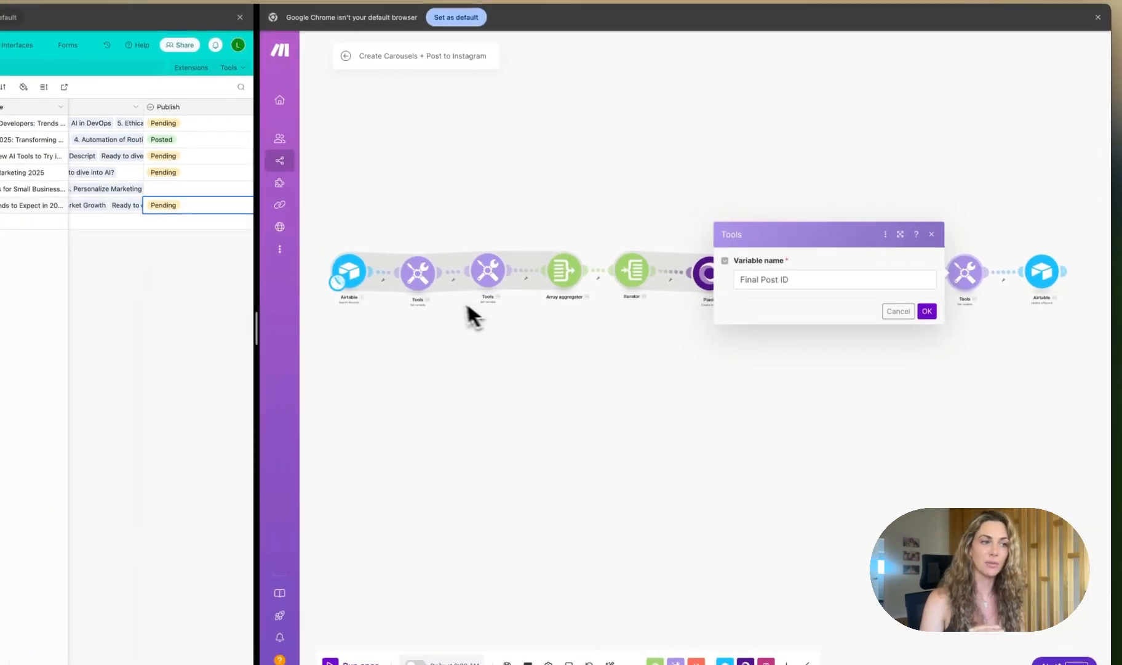
pyautogui.click(888, 318)
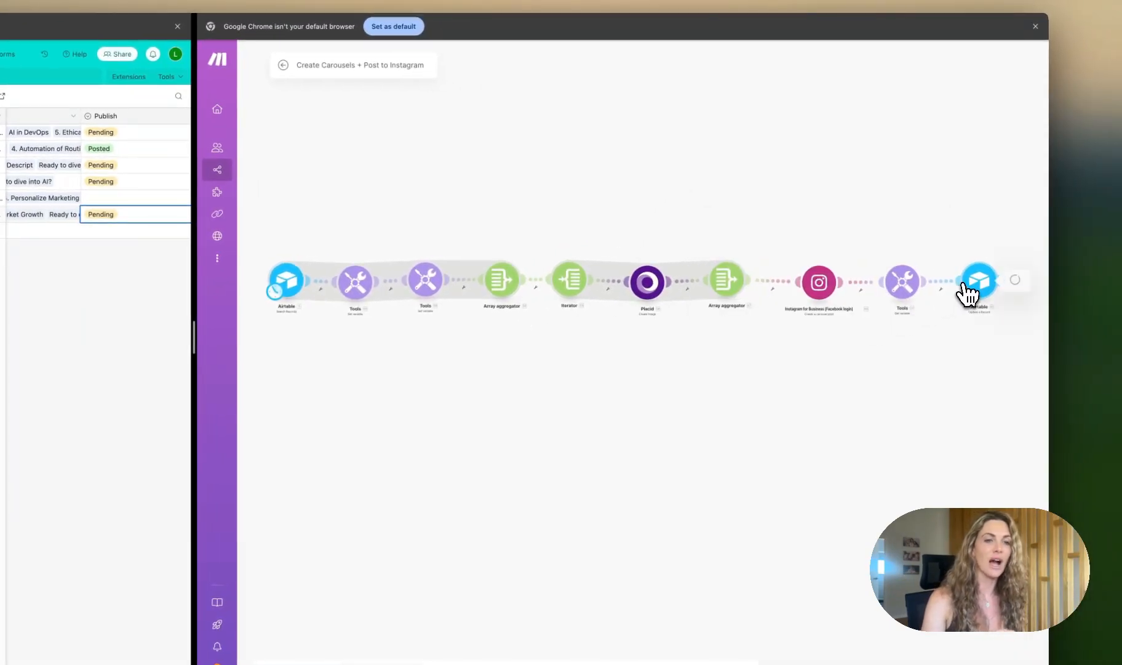
pyautogui.click(994, 288)
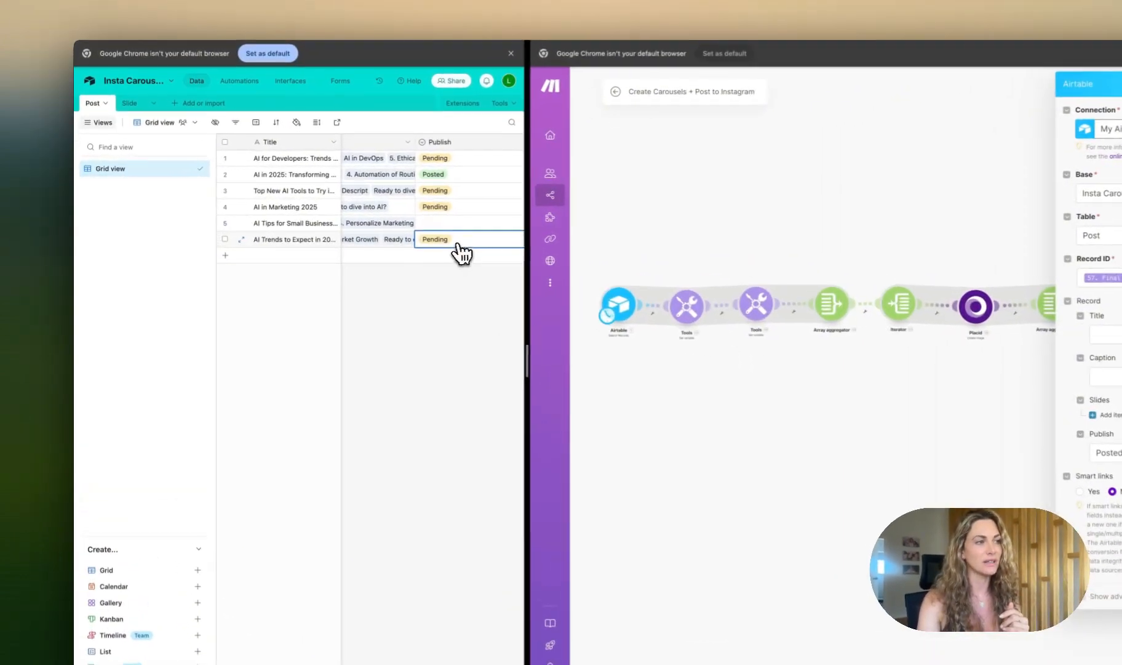
# Step: Set the Publish status of the "AI Trends to Expect in 2025" post to Post
pyautogui.click(363, 225)
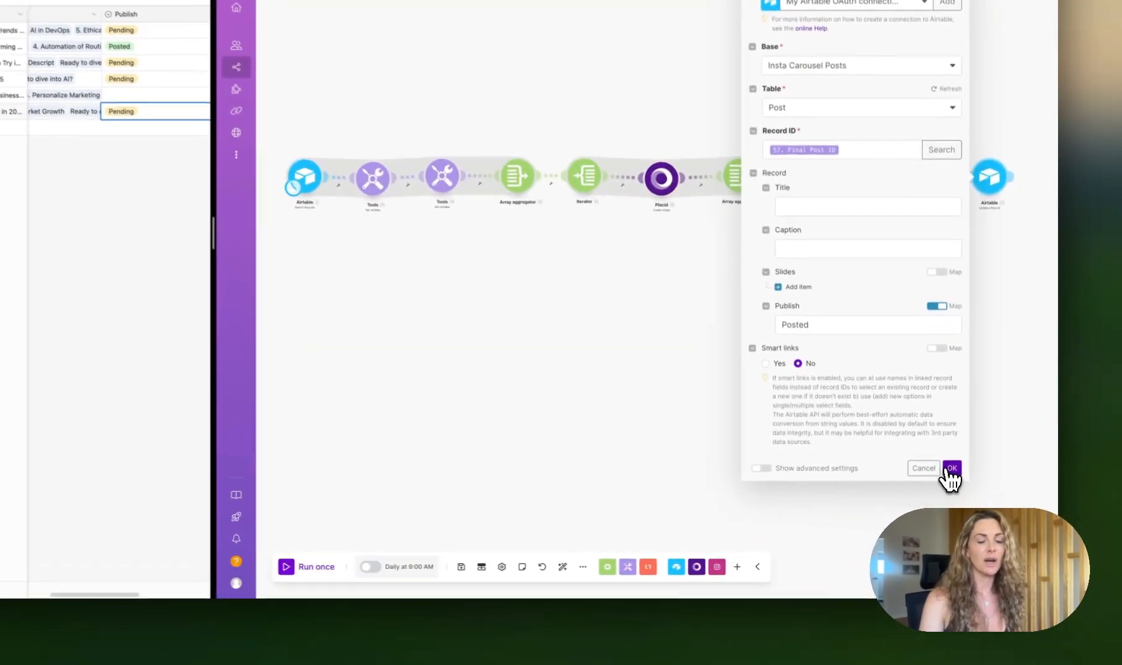
pyautogui.click(951, 469)
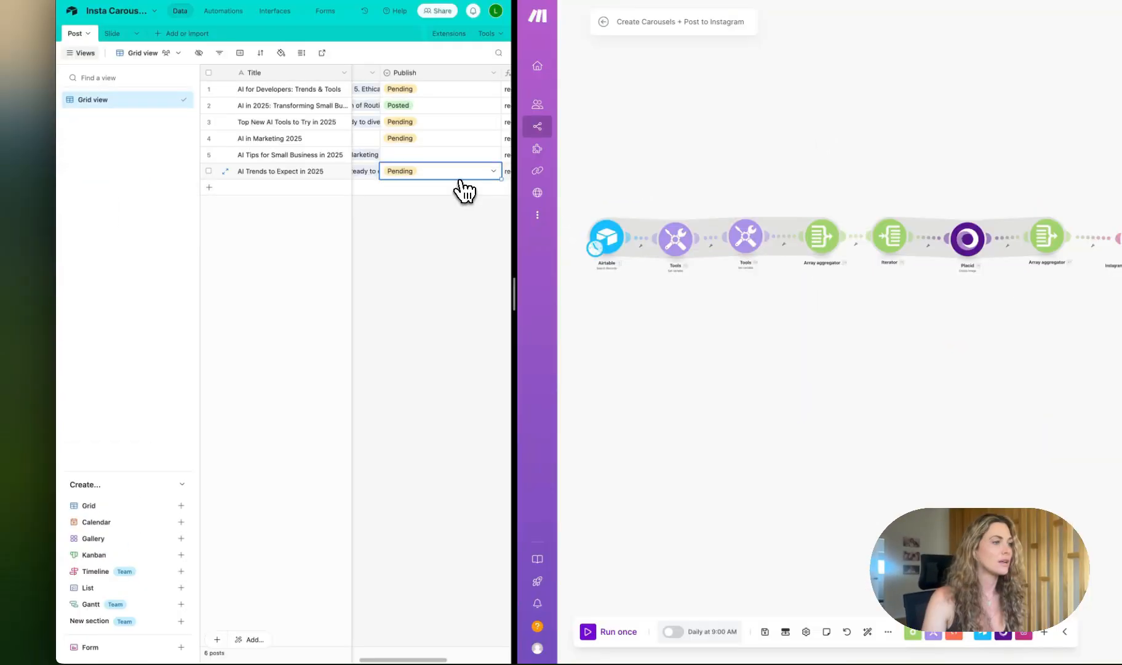
pyautogui.click(411, 174)
pyautogui.click(397, 240)
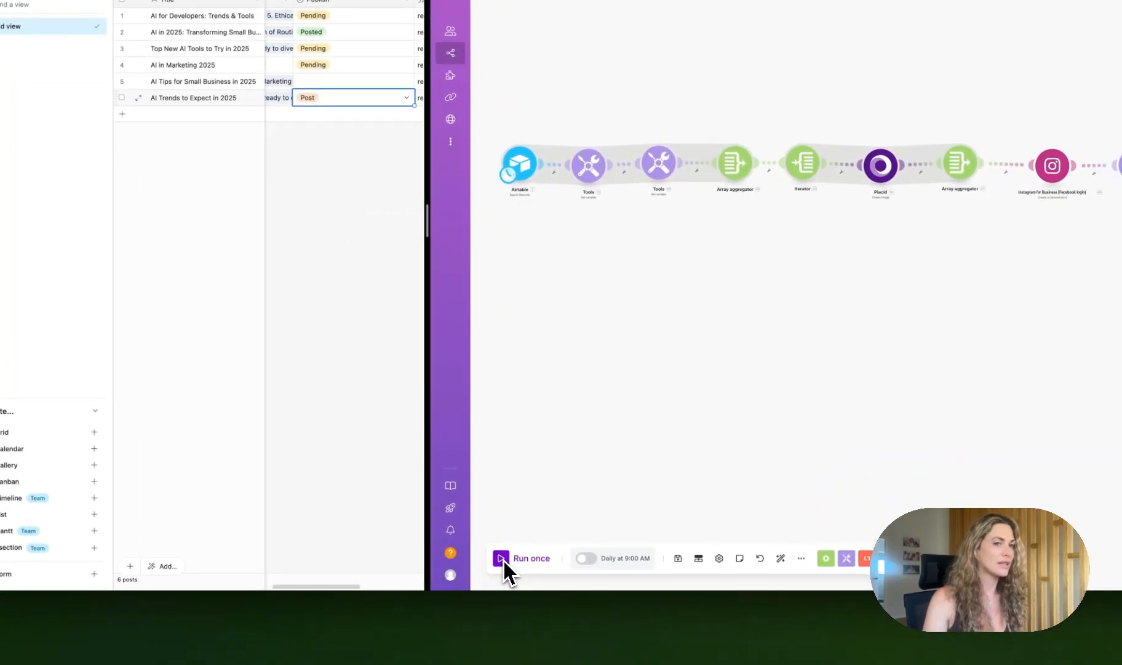
# Step: Run the Create Carousels + Post to Instagram scenario once
pyautogui.click(502, 558)
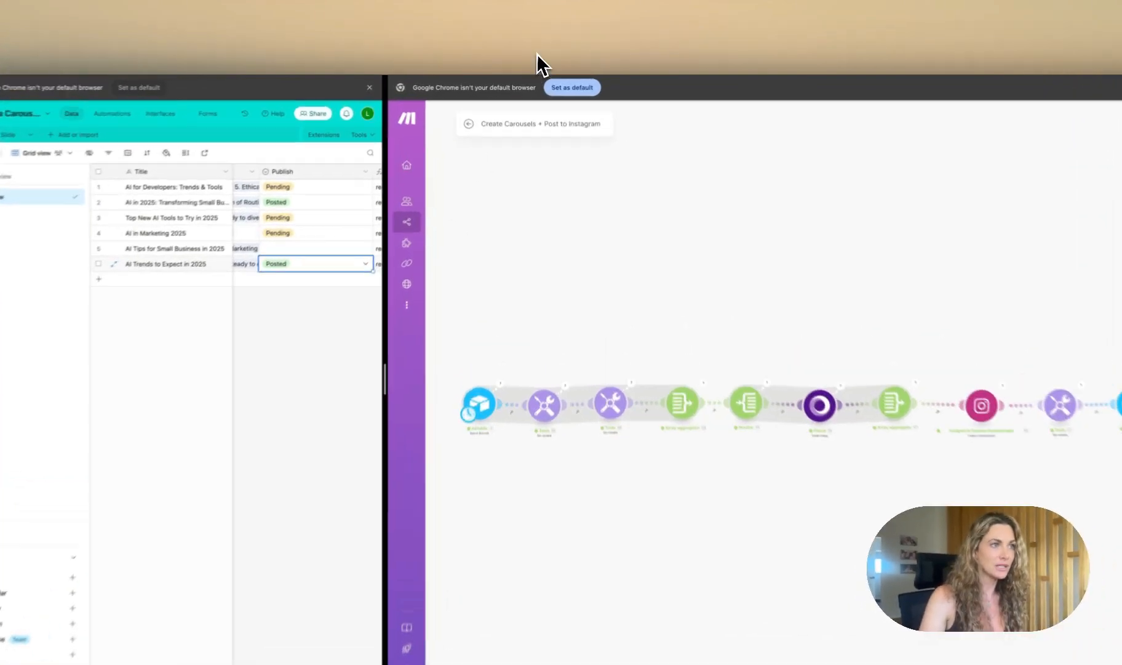
pyautogui.press('super+t')
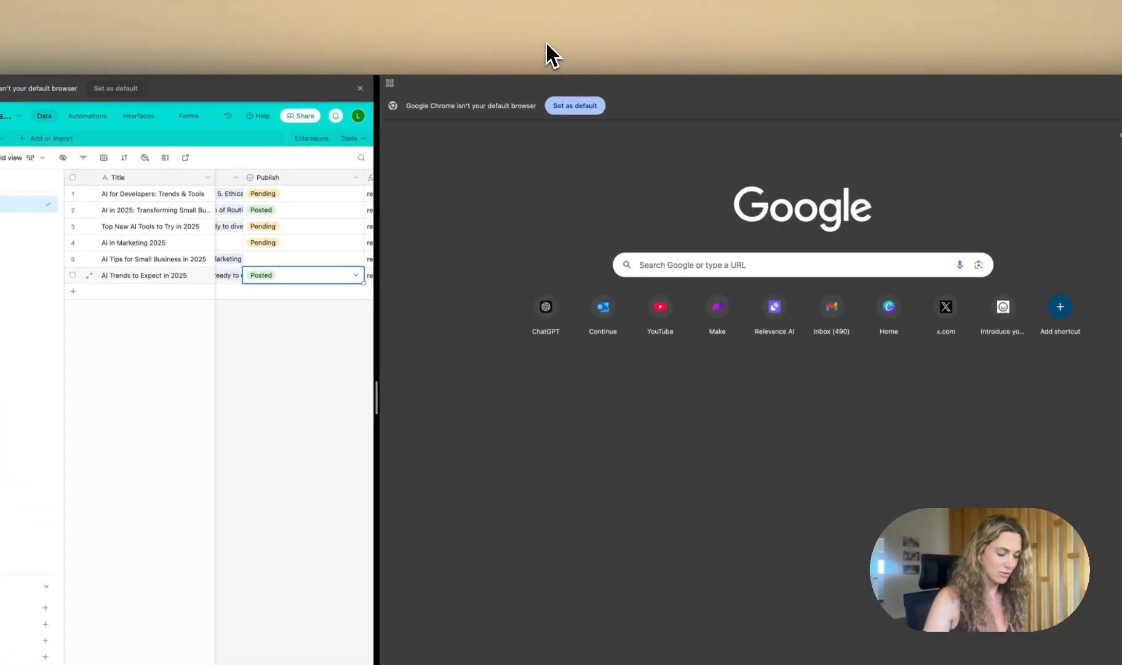
pyautogui.press('Return')
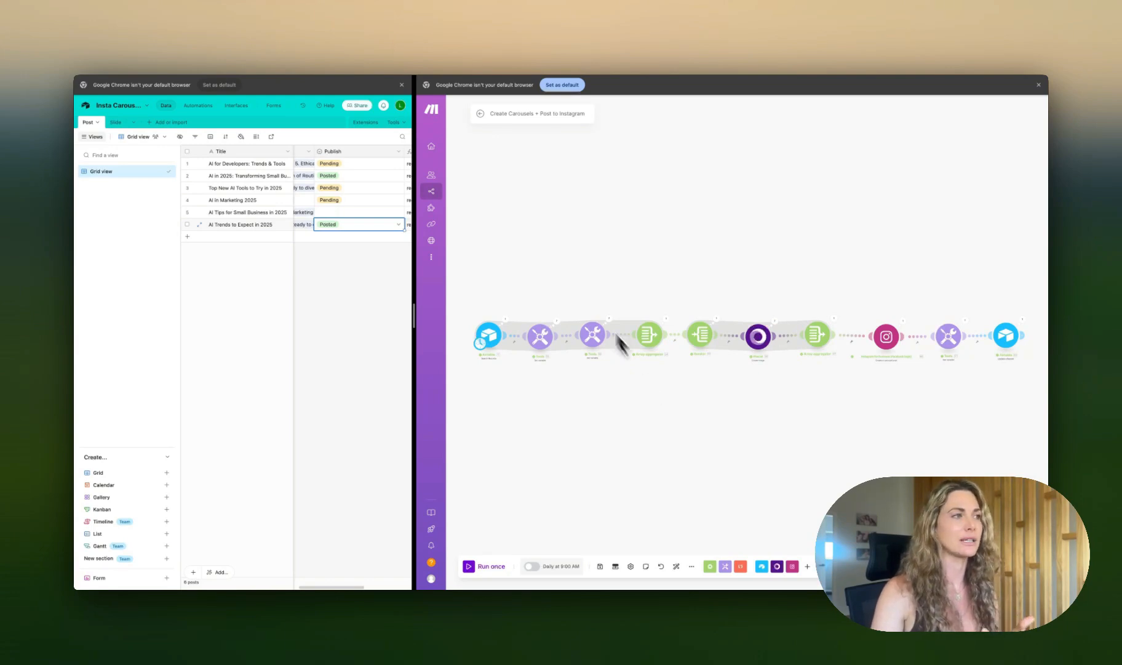
pyautogui.click(84, 51)
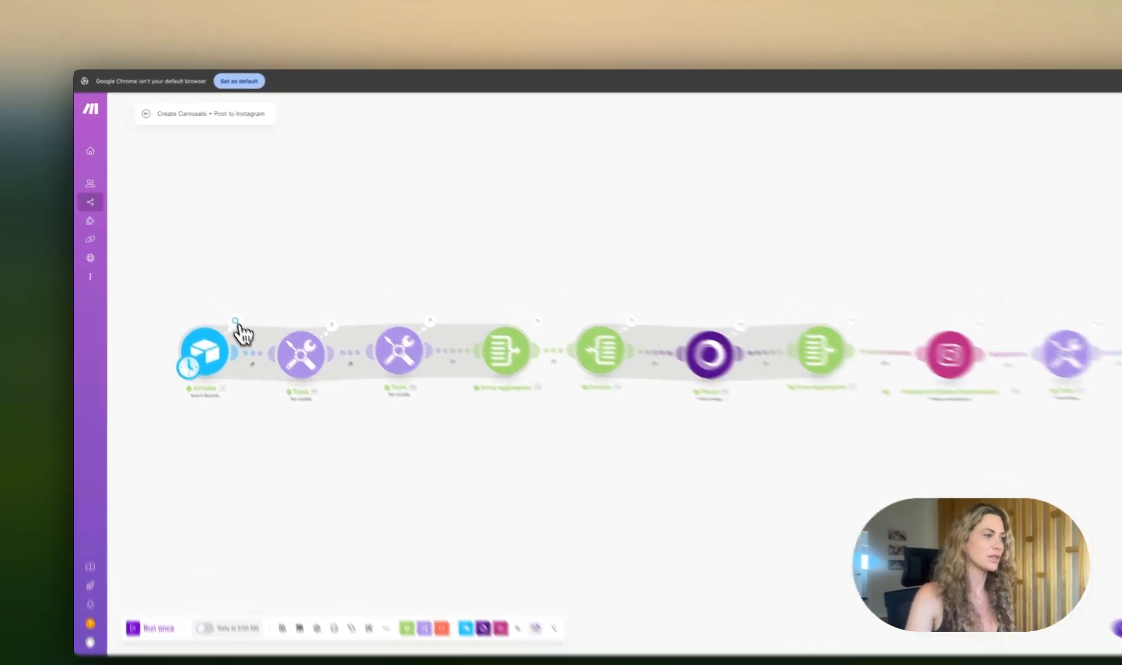
# Step: Inspect the run's module outputs, including the Post ID variable value
pyautogui.click(217, 297)
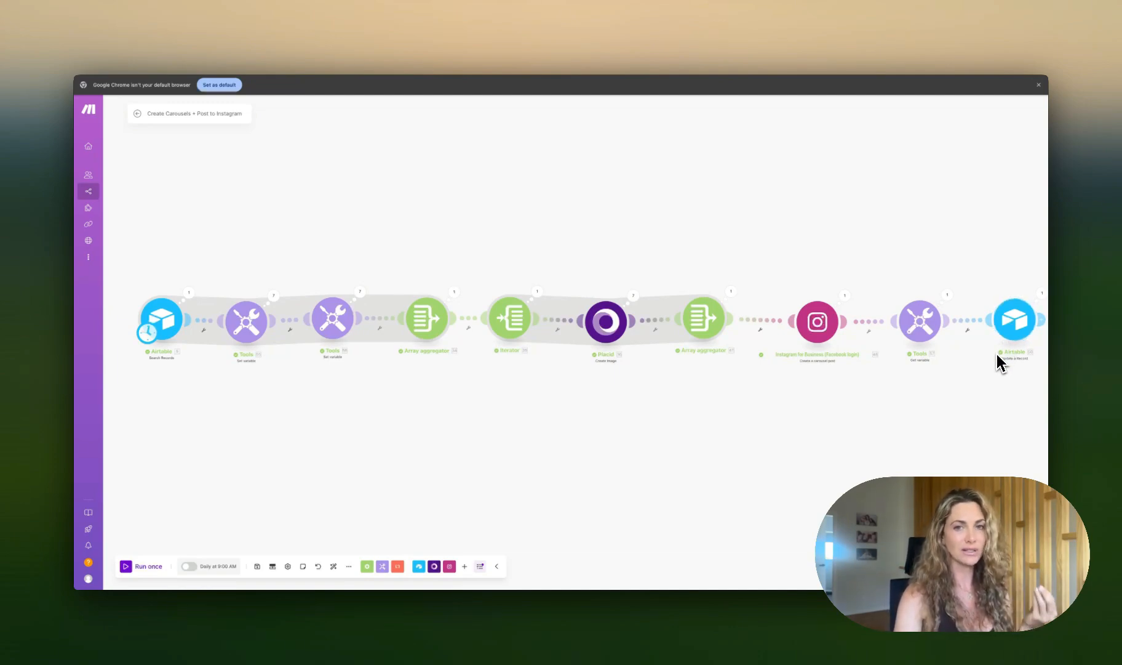
pyautogui.click(189, 293)
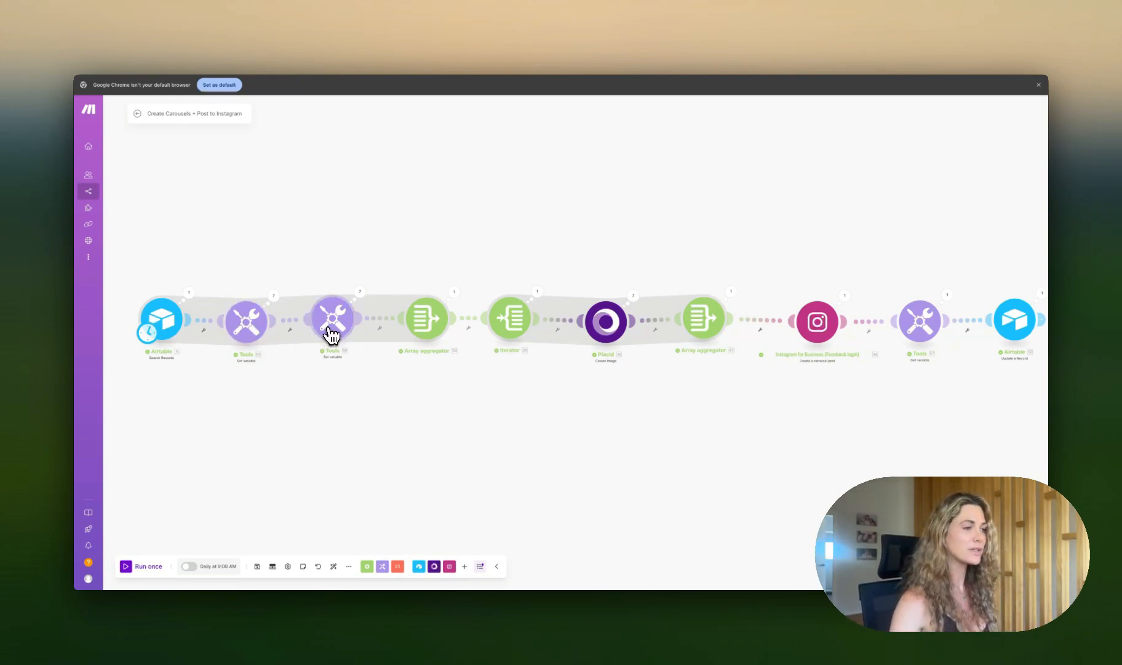
pyautogui.click(332, 332)
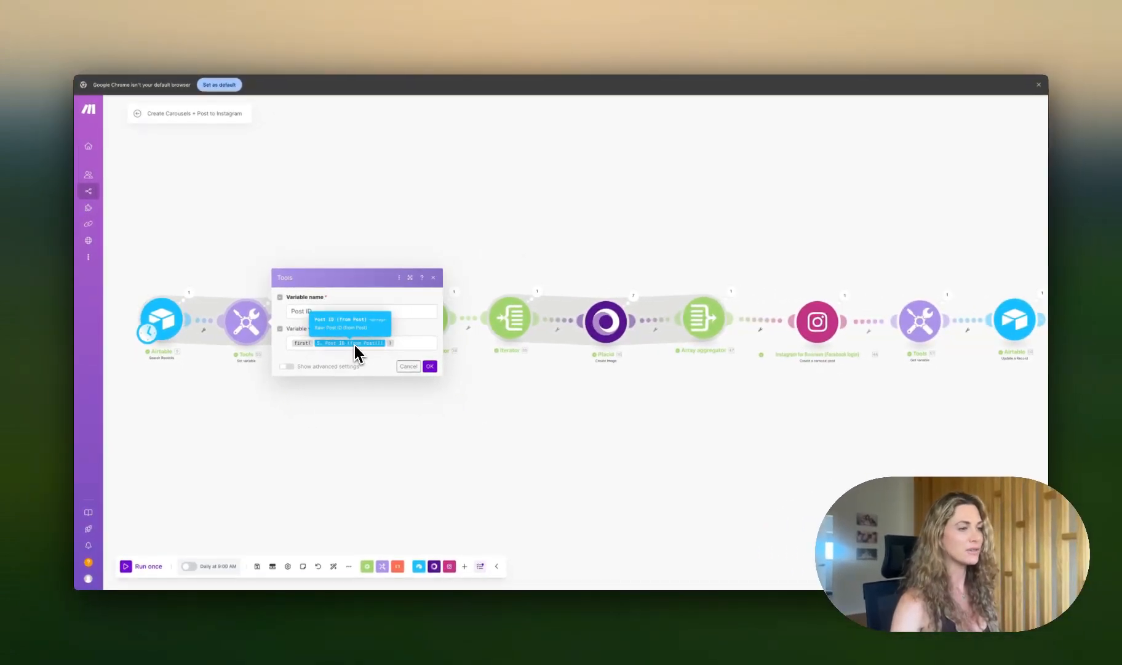
# Step: Inspect the Airtable search module's output bundles from the run
pyautogui.click(188, 292)
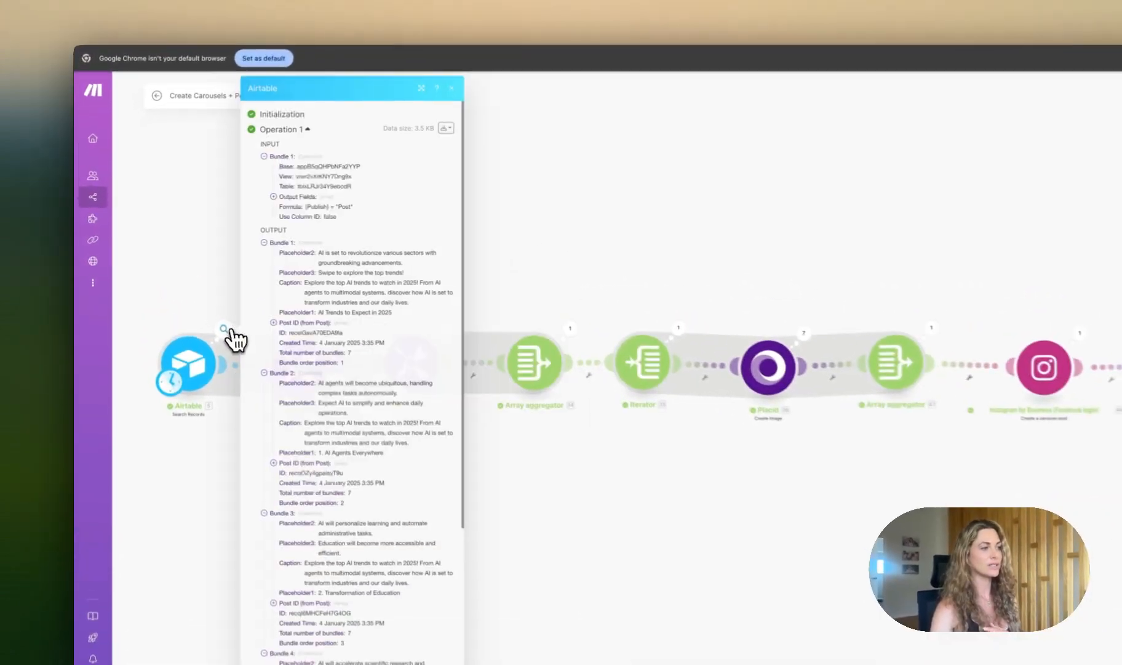
pyautogui.scroll(-5, 275, 395)
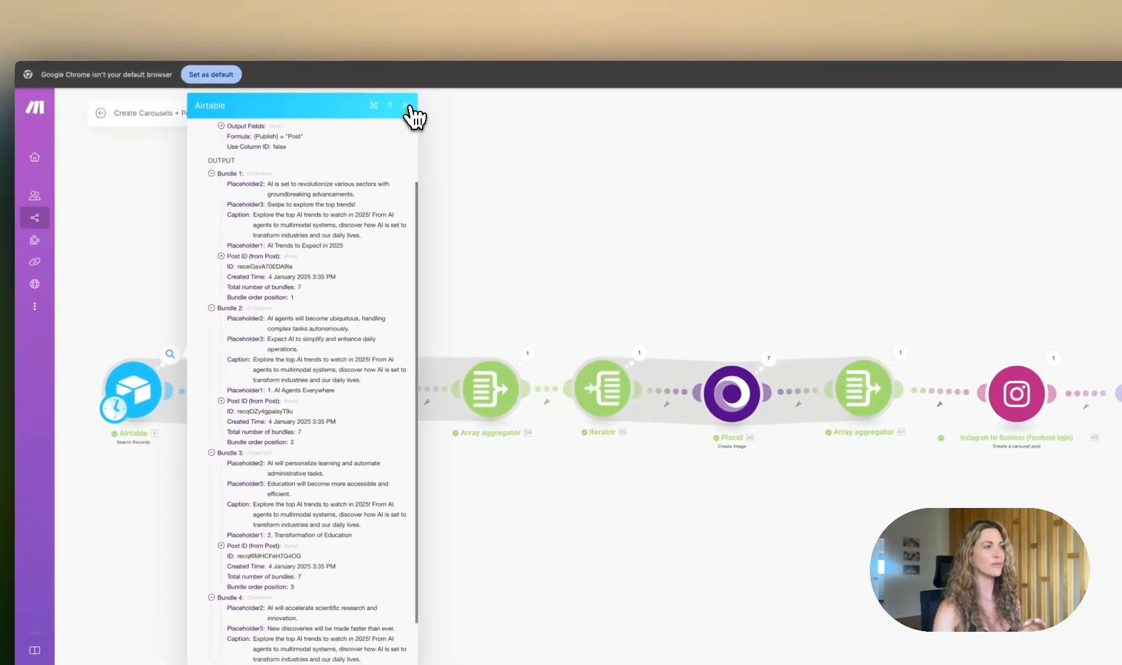
pyautogui.click(464, 85)
# Step: Inspect the Final Post ID variable settings and the first array aggregator's output array
pyautogui.click(363, 373)
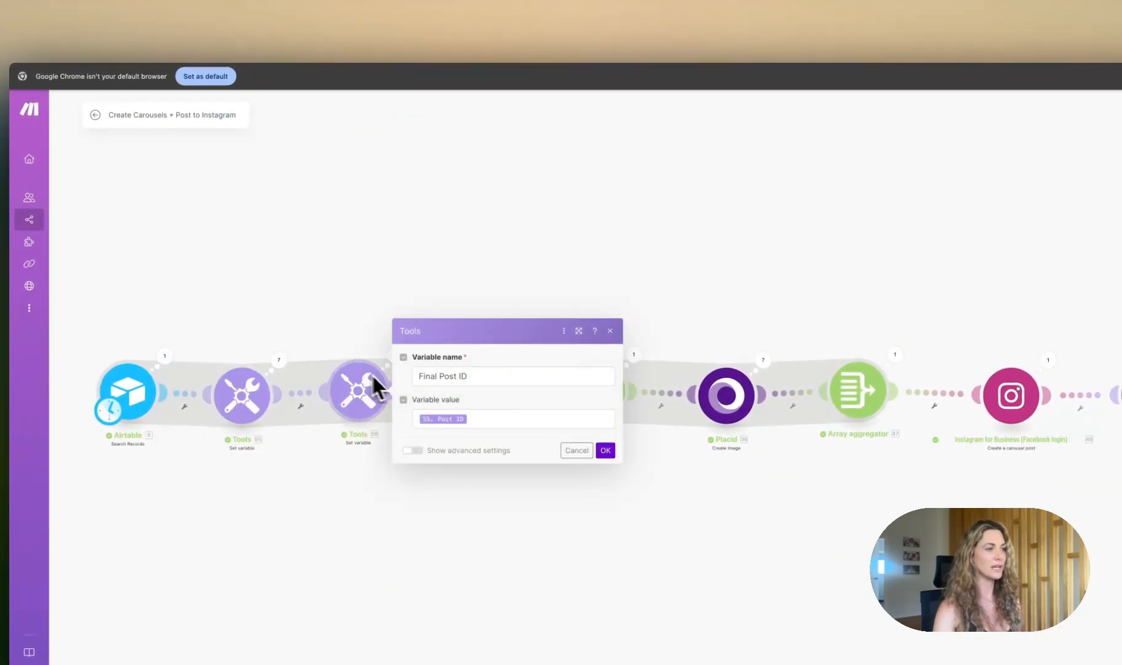
pyautogui.click(470, 418)
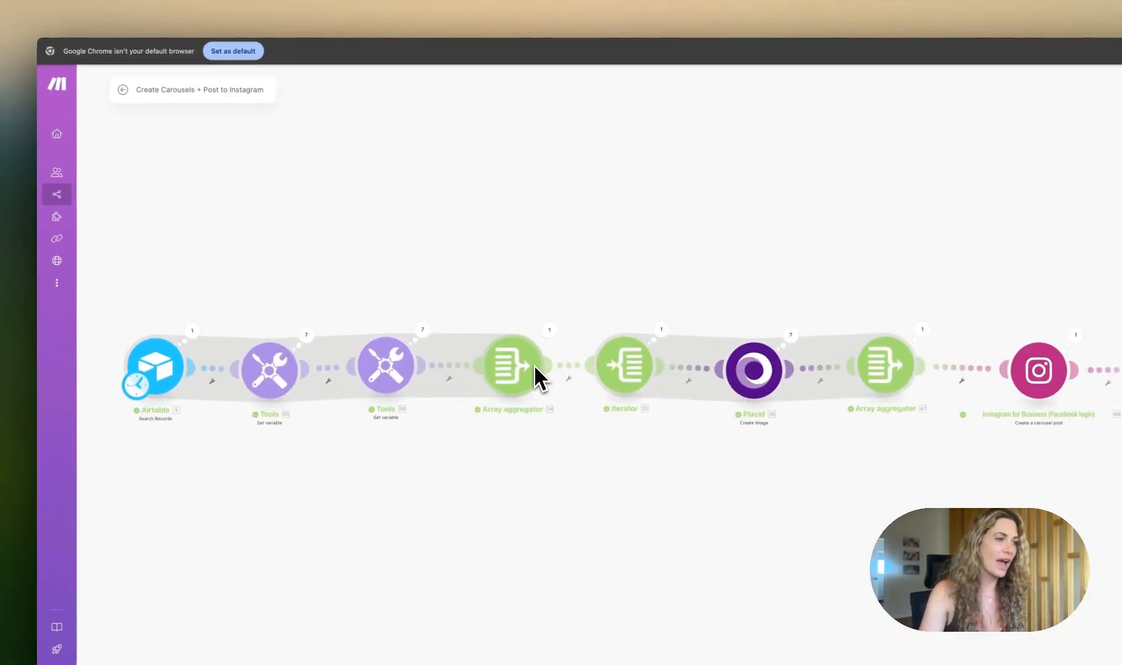
pyautogui.click(548, 332)
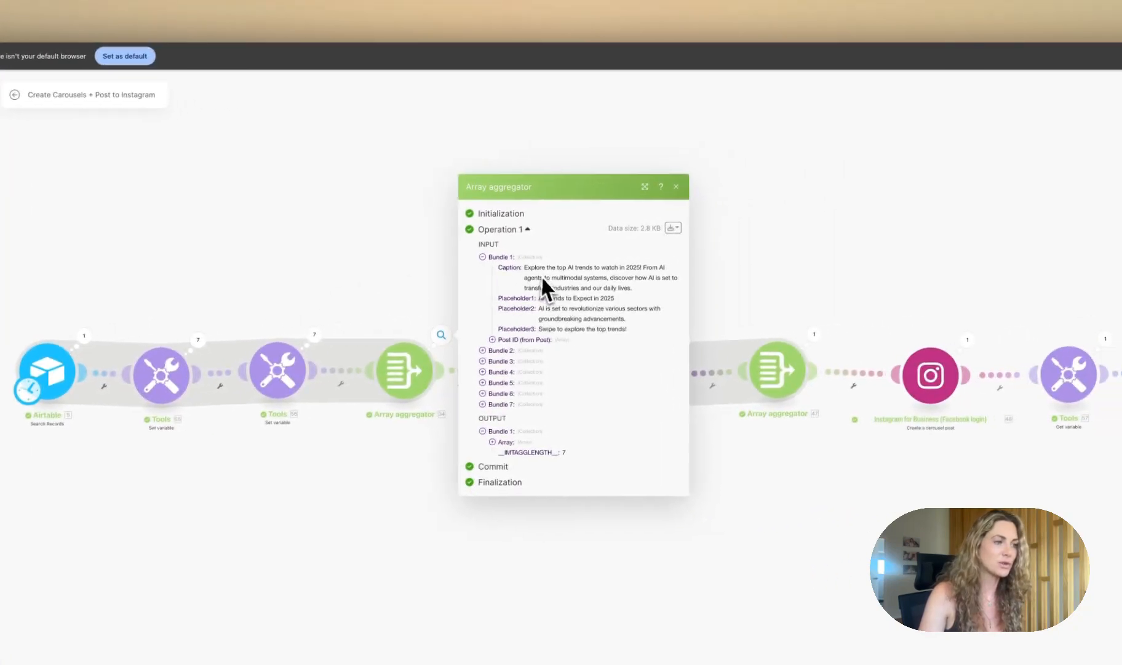
pyautogui.click(477, 443)
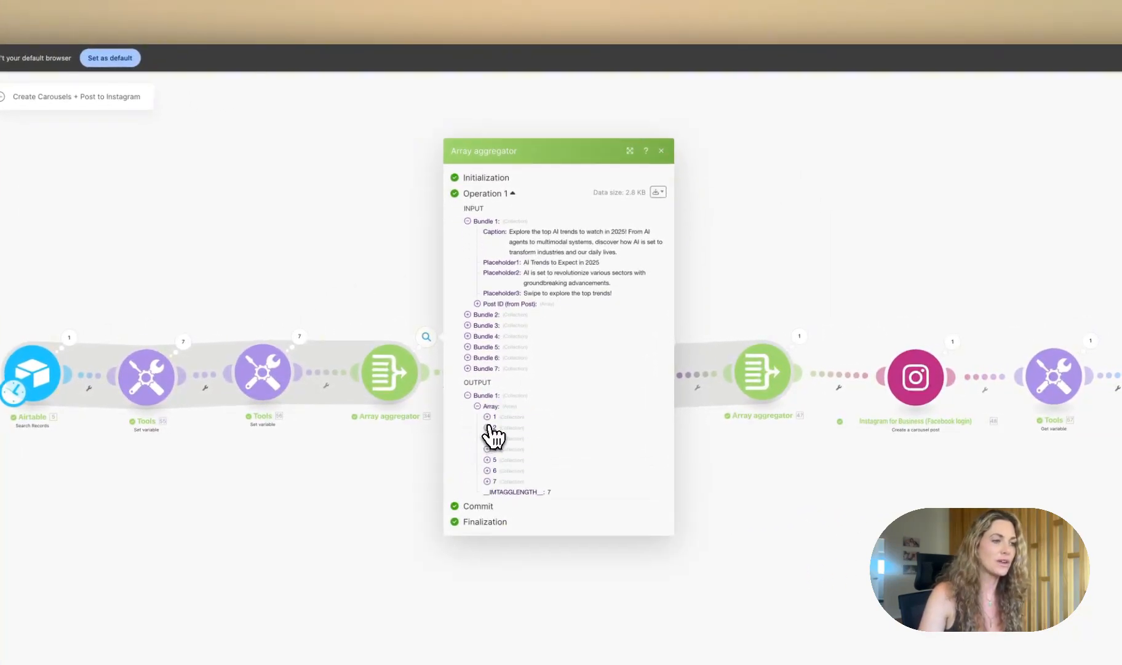
pyautogui.click(488, 427)
pyautogui.click(661, 104)
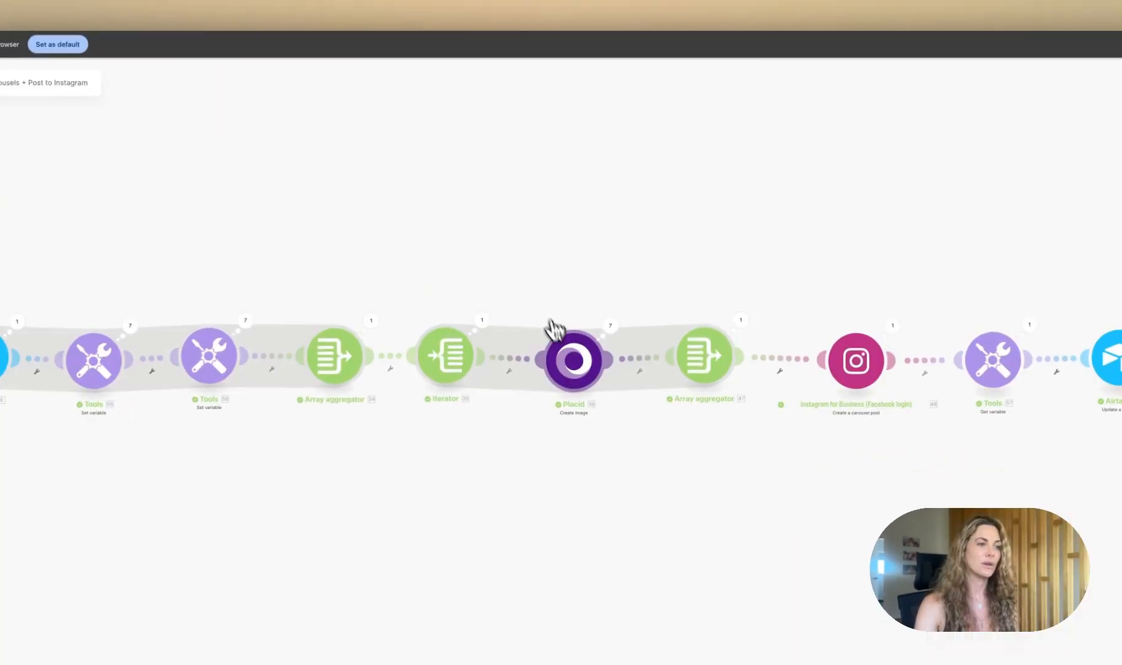
# Step: Review the Placid module's template mapping for the placeholder text fields
pyautogui.click(609, 321)
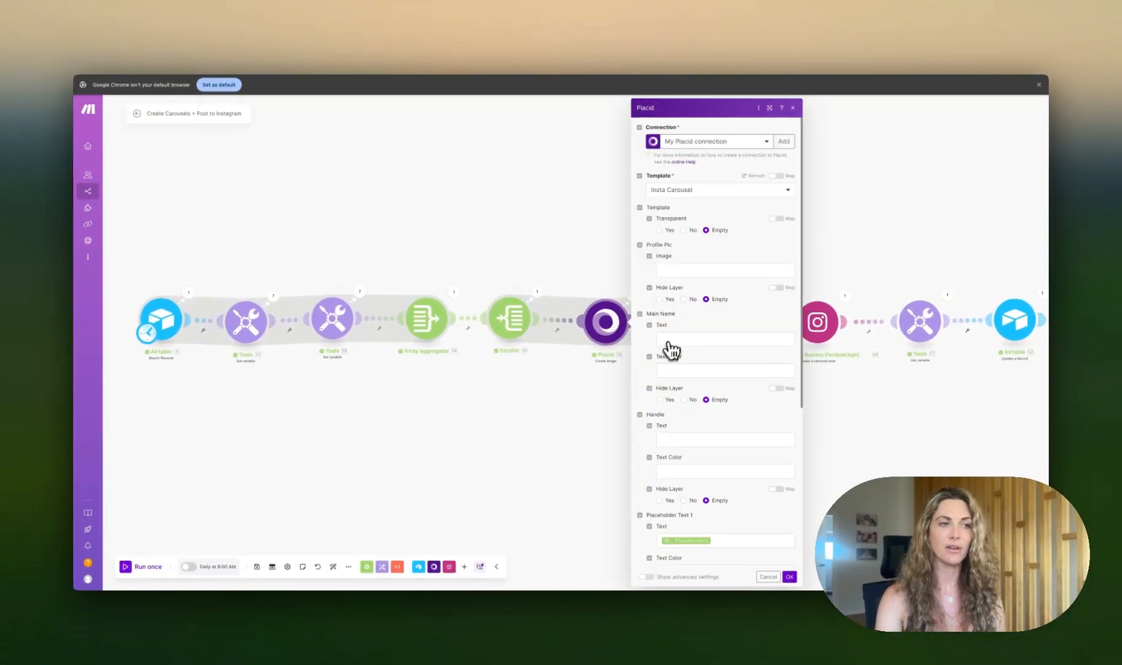
pyautogui.scroll(-4, 695, 370)
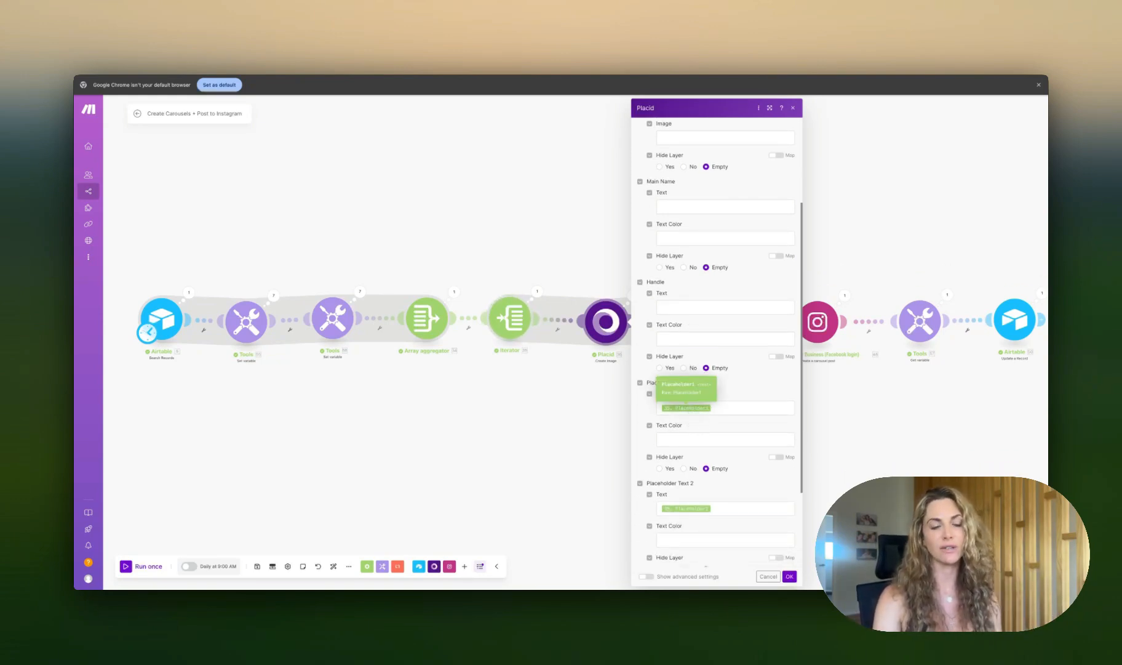
pyautogui.scroll(-4, 738, 407)
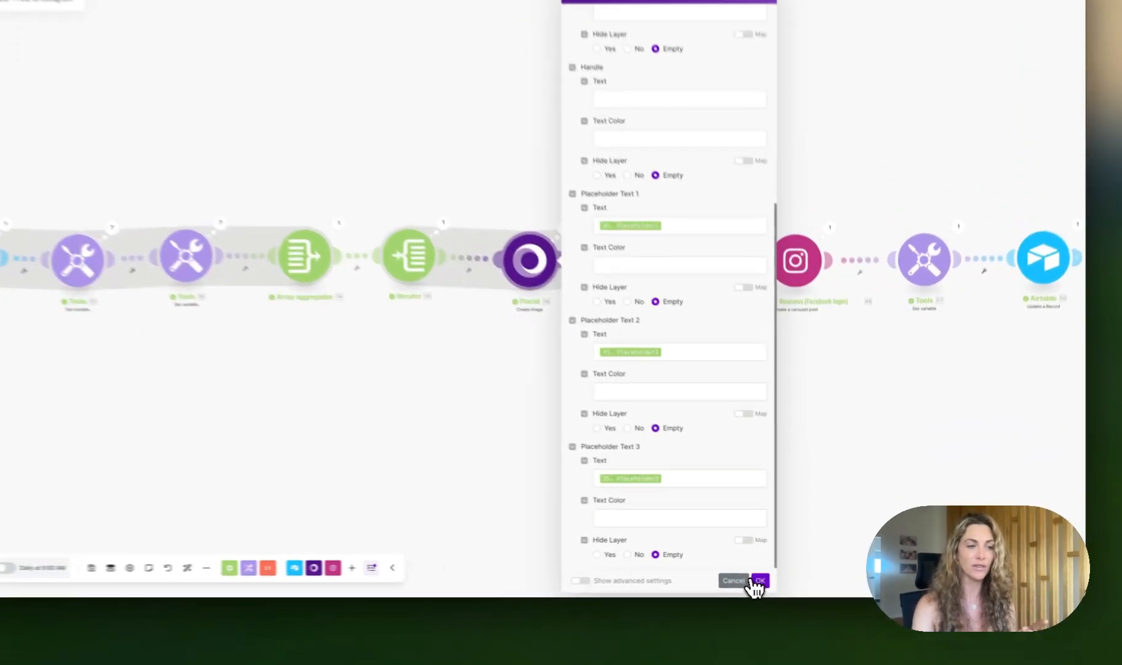
pyautogui.click(789, 576)
# Step: Inspect the Placid module's operations, expanding the placeholder text inputs and image URL outputs
pyautogui.click(559, 283)
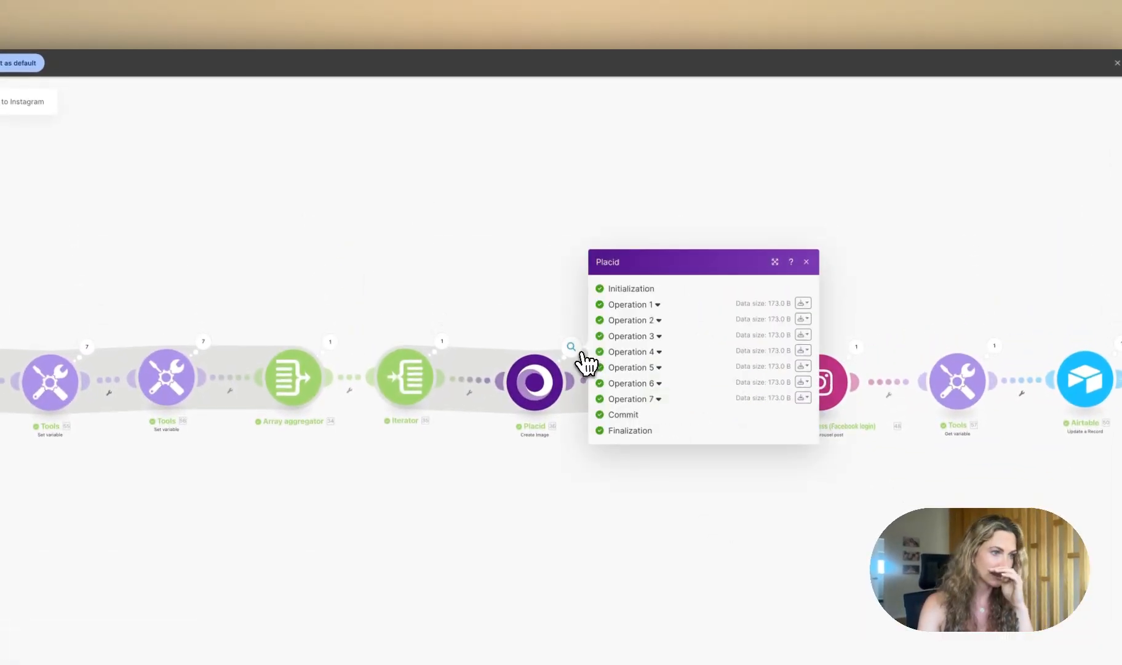
pyautogui.click(626, 320)
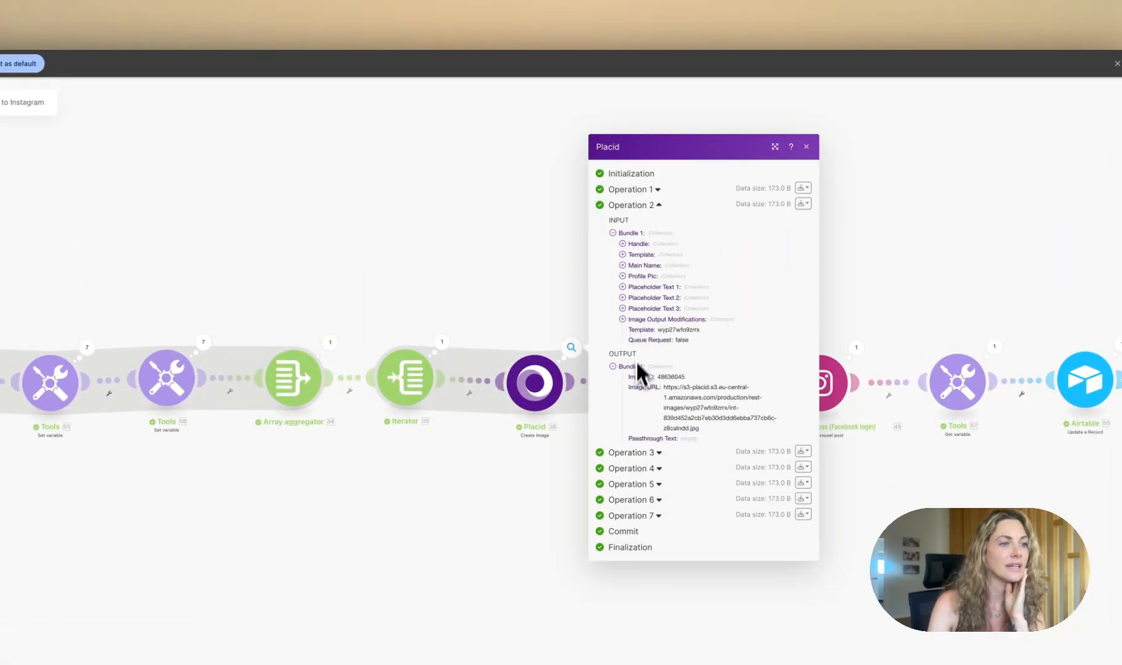
pyautogui.click(635, 449)
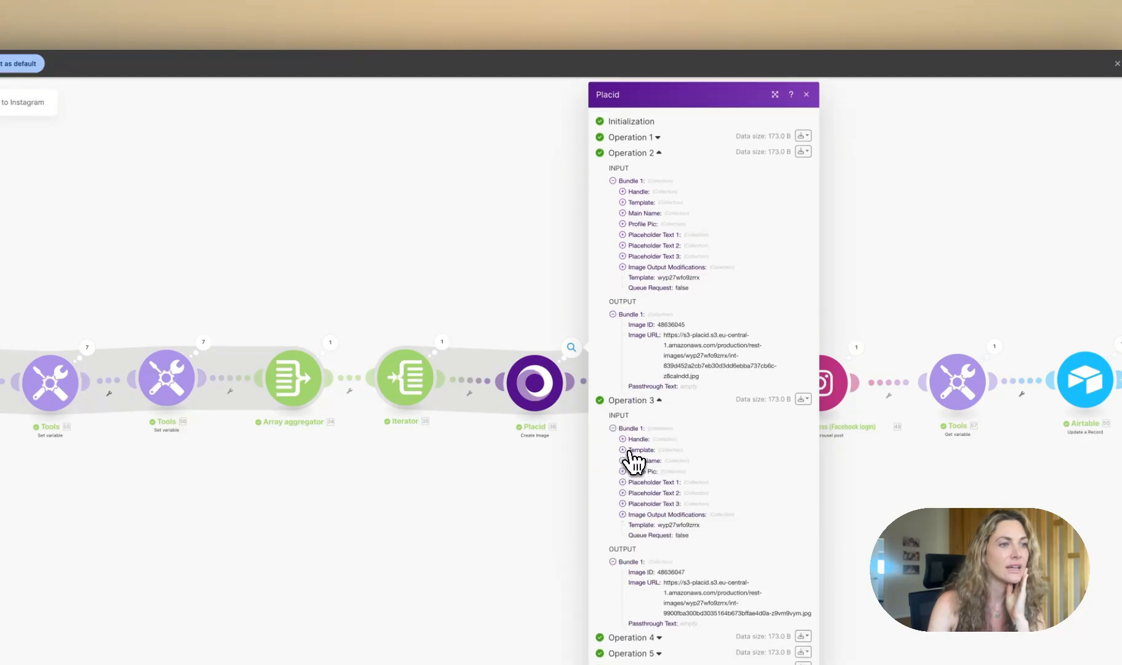
pyautogui.click(635, 234)
pyautogui.click(646, 258)
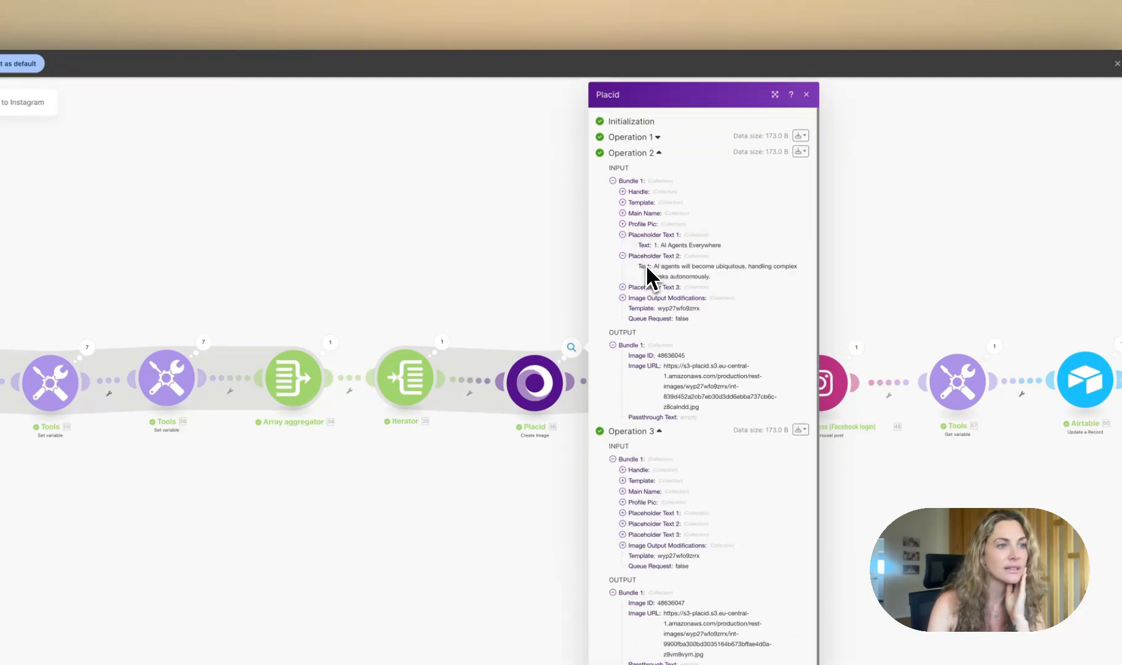
pyautogui.click(654, 288)
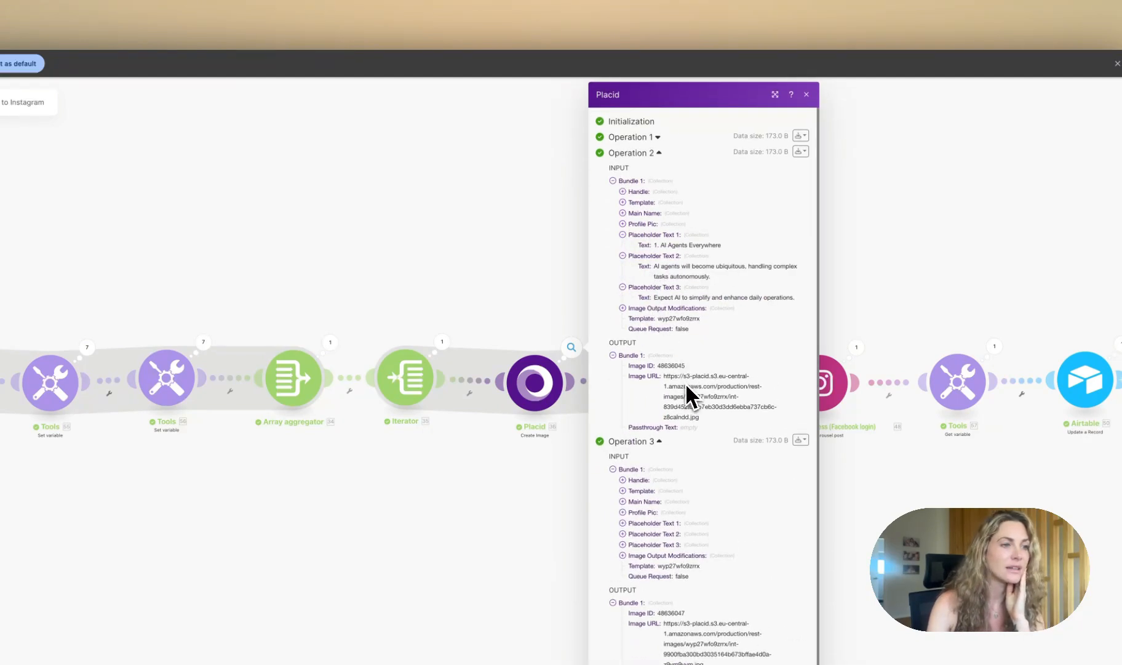
pyautogui.scroll(-1, 685, 386)
# Step: Open the second slide's rendered image URL from the Placid output in a new browser tab
pyautogui.moveTo(663, 366); pyautogui.dragTo(709, 412)
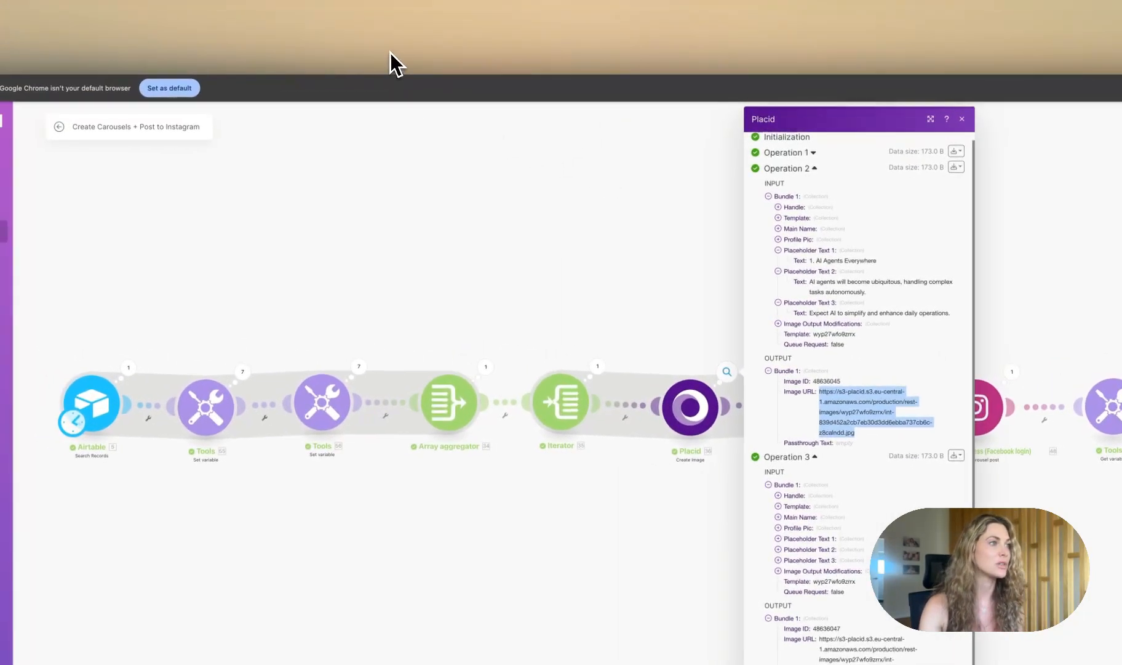
pyautogui.click(232, 22)
pyautogui.press('super+v')
pyautogui.press('Return')
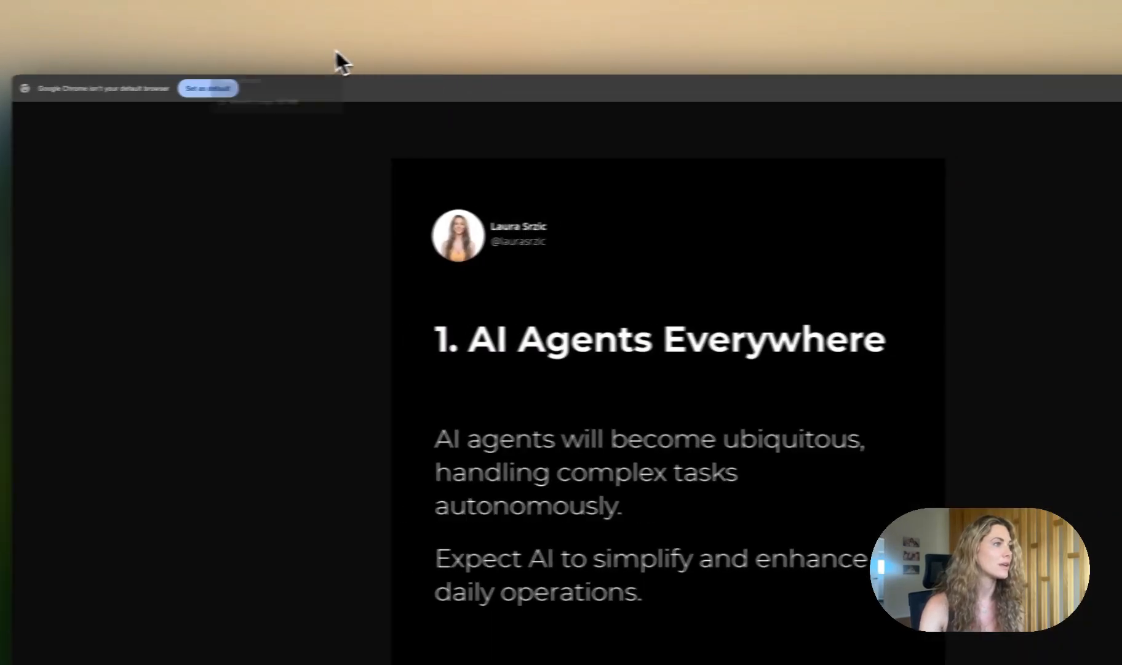
pyautogui.click(192, 54)
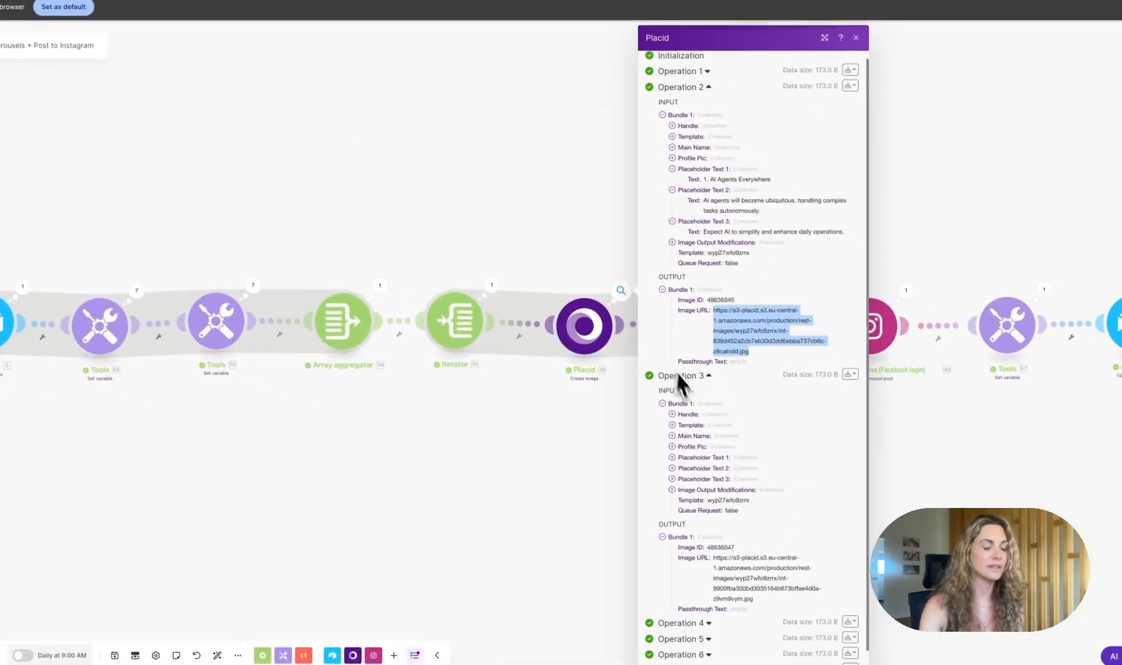
pyautogui.scroll(-1, 690, 431)
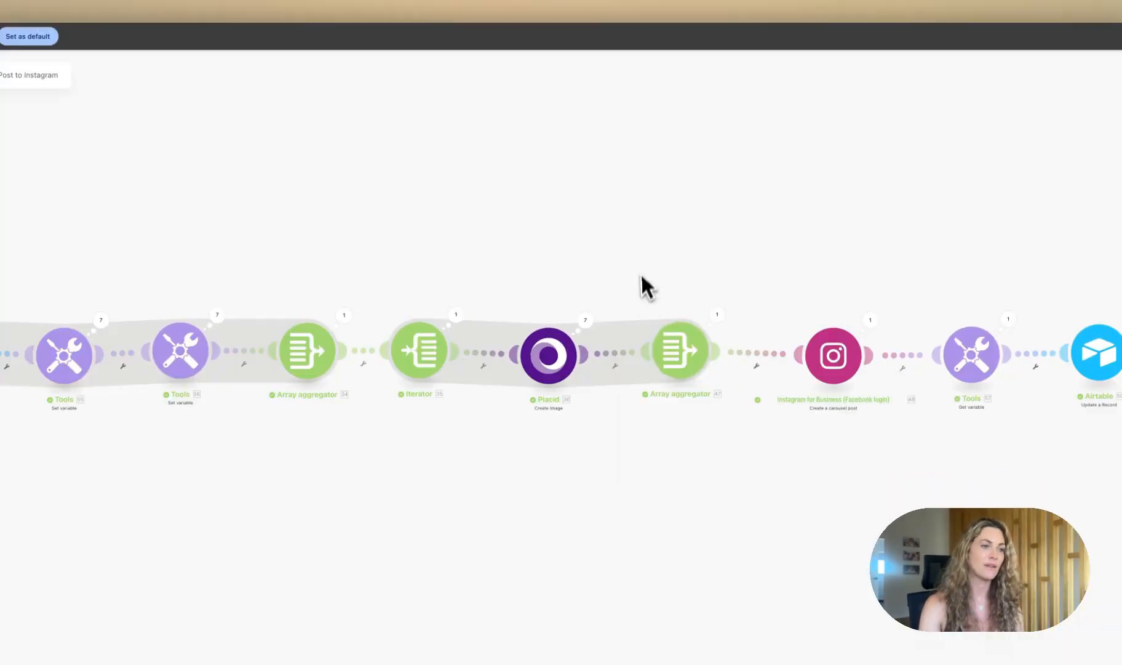
# Step: Inspect the second array aggregator's settings and its output array of image URLs
pyautogui.click(672, 355)
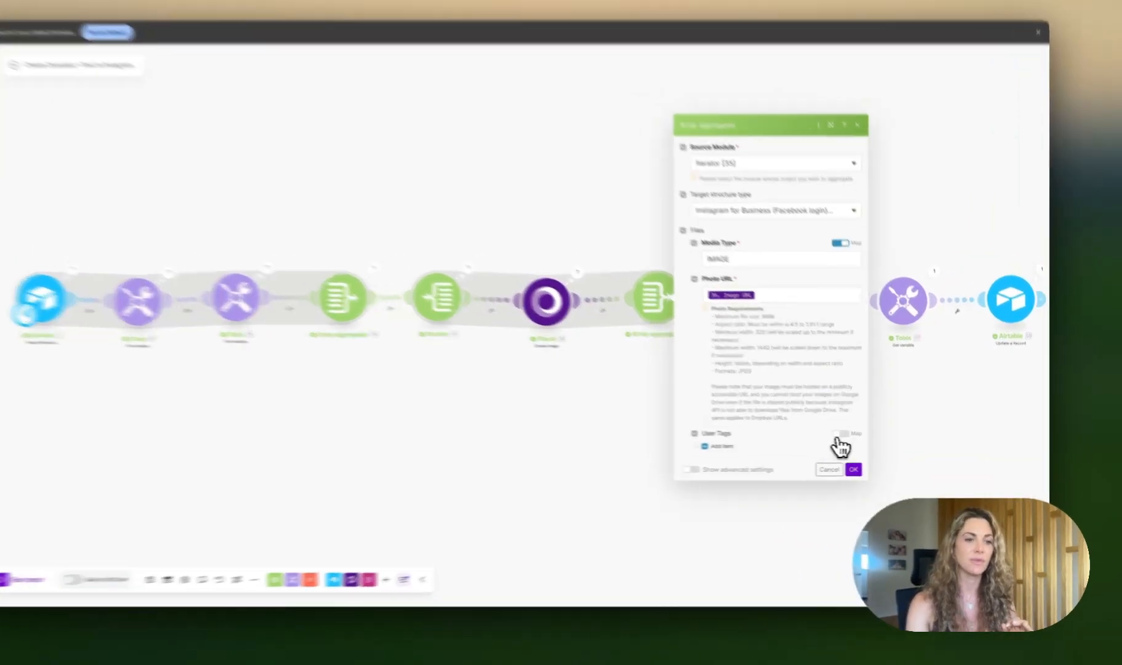
pyautogui.click(855, 468)
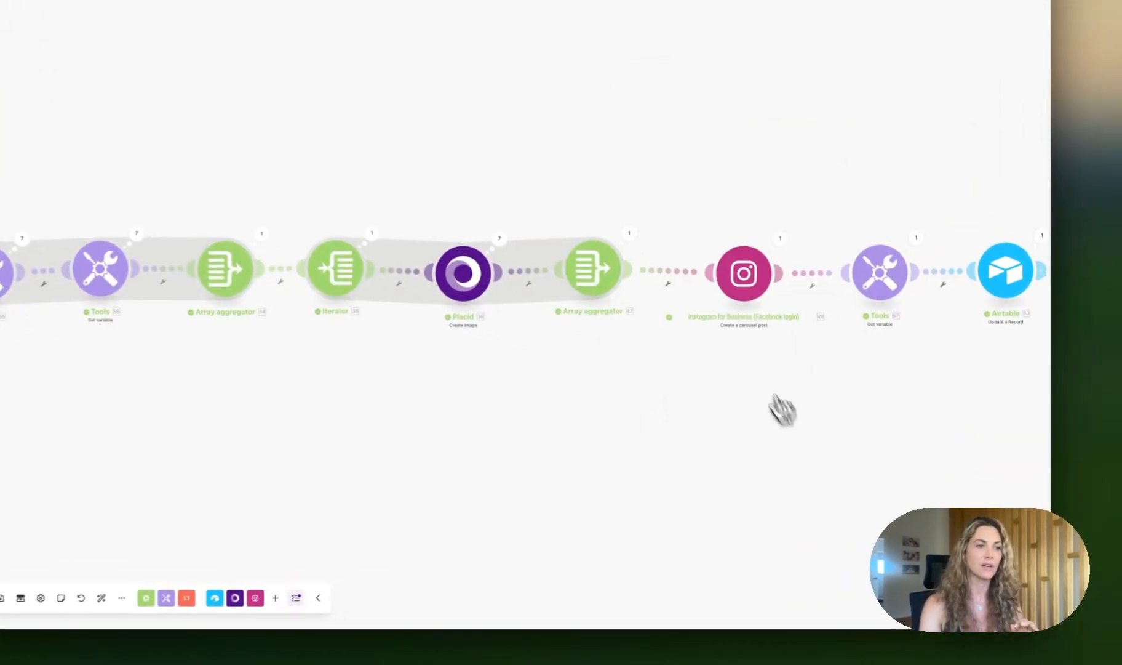
pyautogui.click(731, 291)
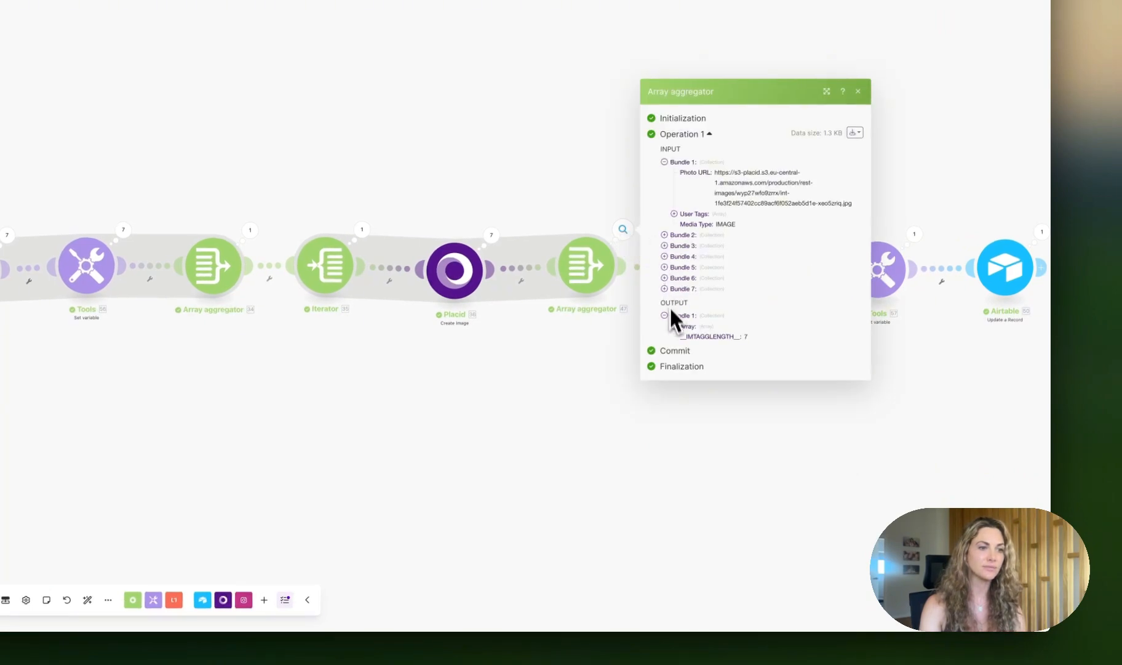
pyautogui.click(674, 326)
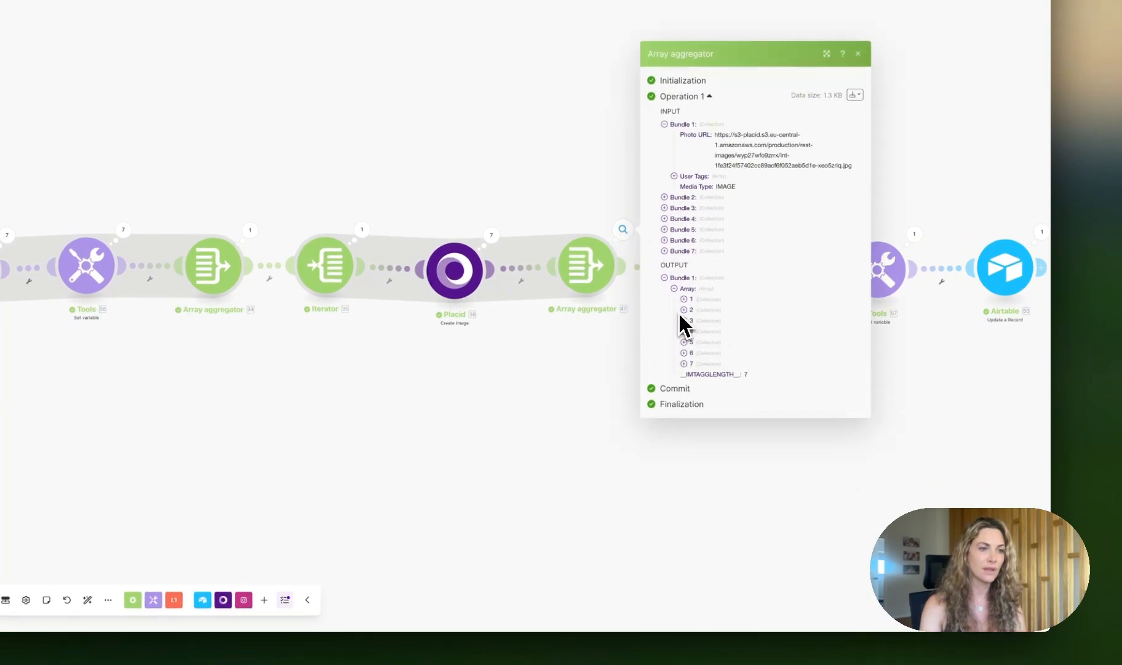
pyautogui.click(684, 299)
pyautogui.click(684, 346)
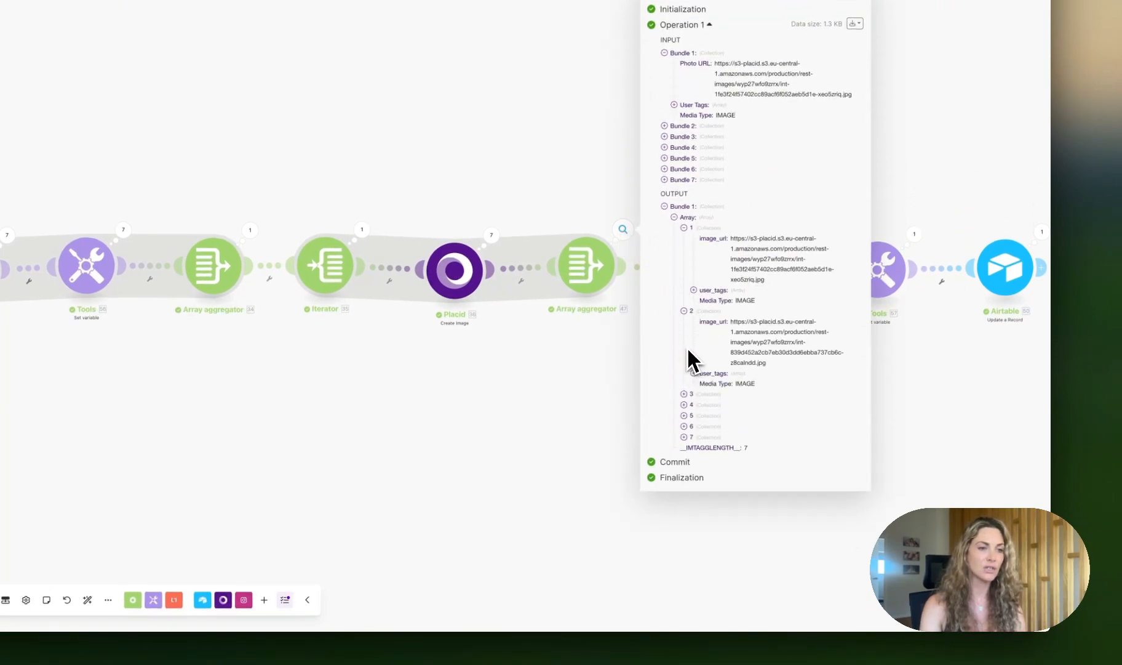
pyautogui.click(684, 393)
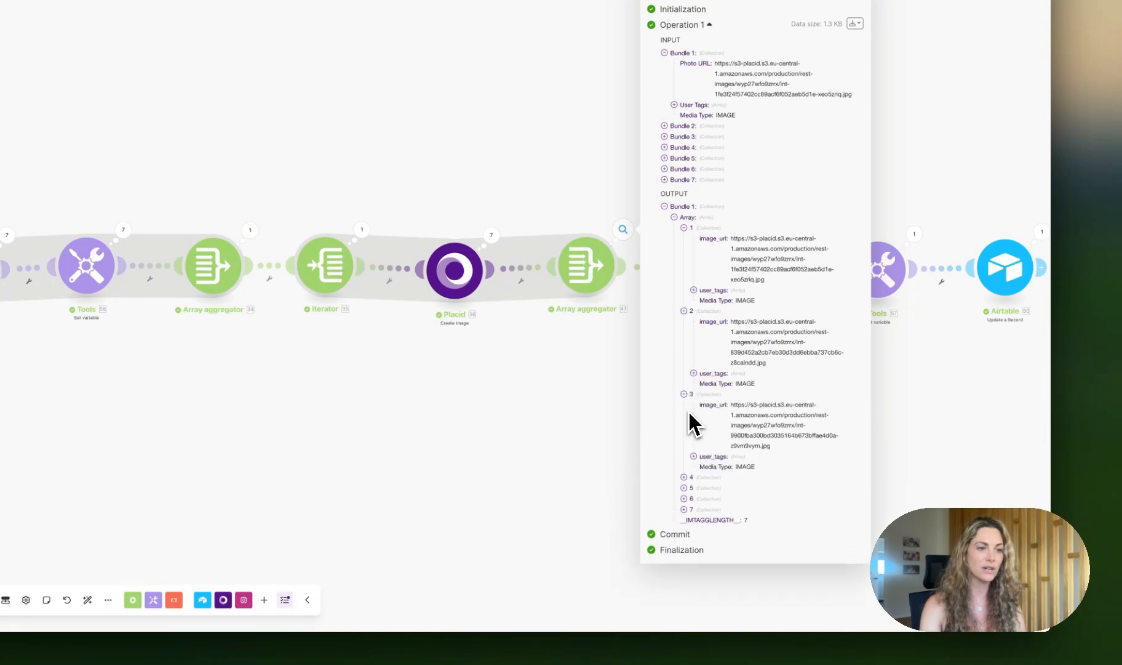
pyautogui.click(684, 477)
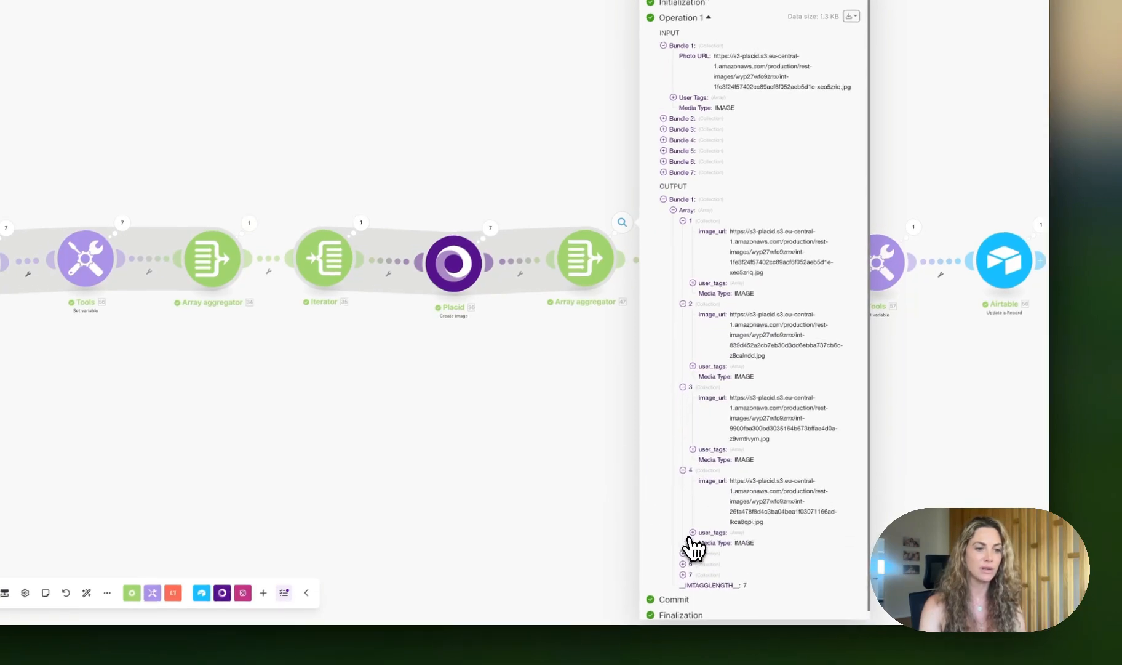
pyautogui.click(684, 560)
pyautogui.scroll(-1, 776, 538)
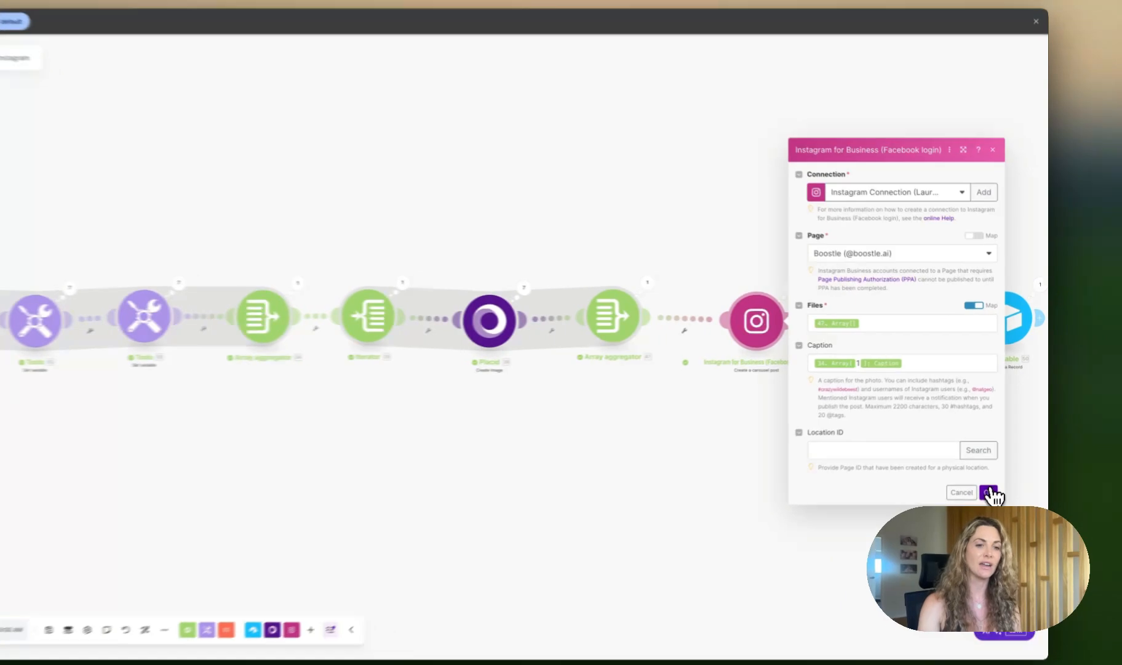
# Step: Inspect the Instagram carousel post output, the Final Post ID variable and the Airtable update record settings
pyautogui.click(1001, 458)
pyautogui.click(774, 284)
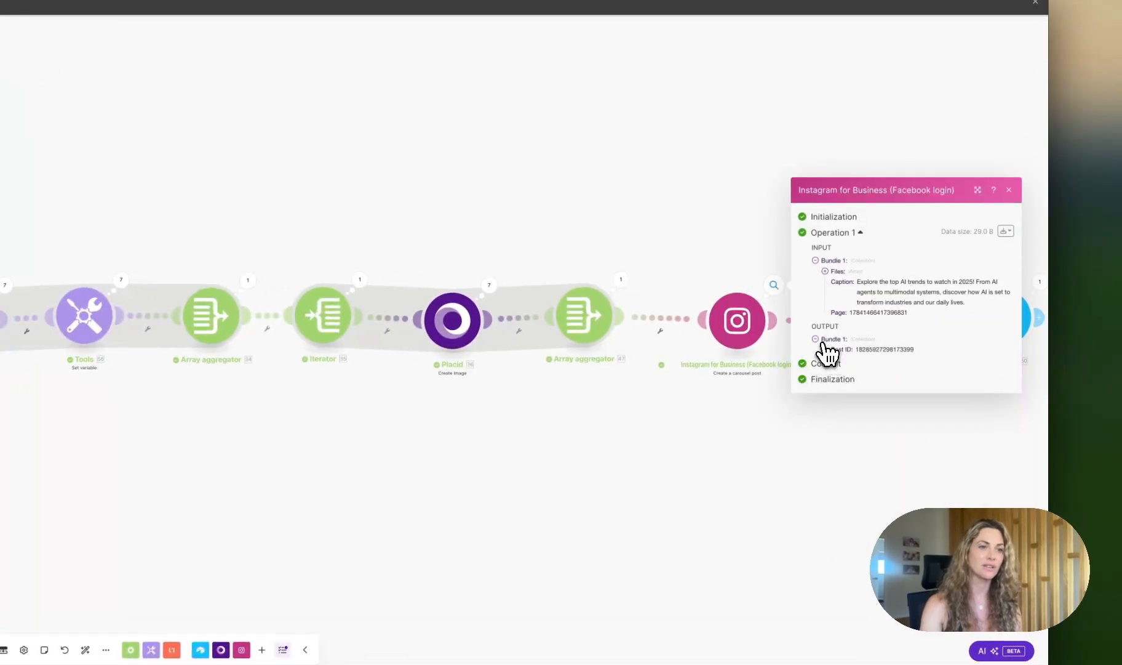
pyautogui.click(1009, 190)
pyautogui.click(886, 328)
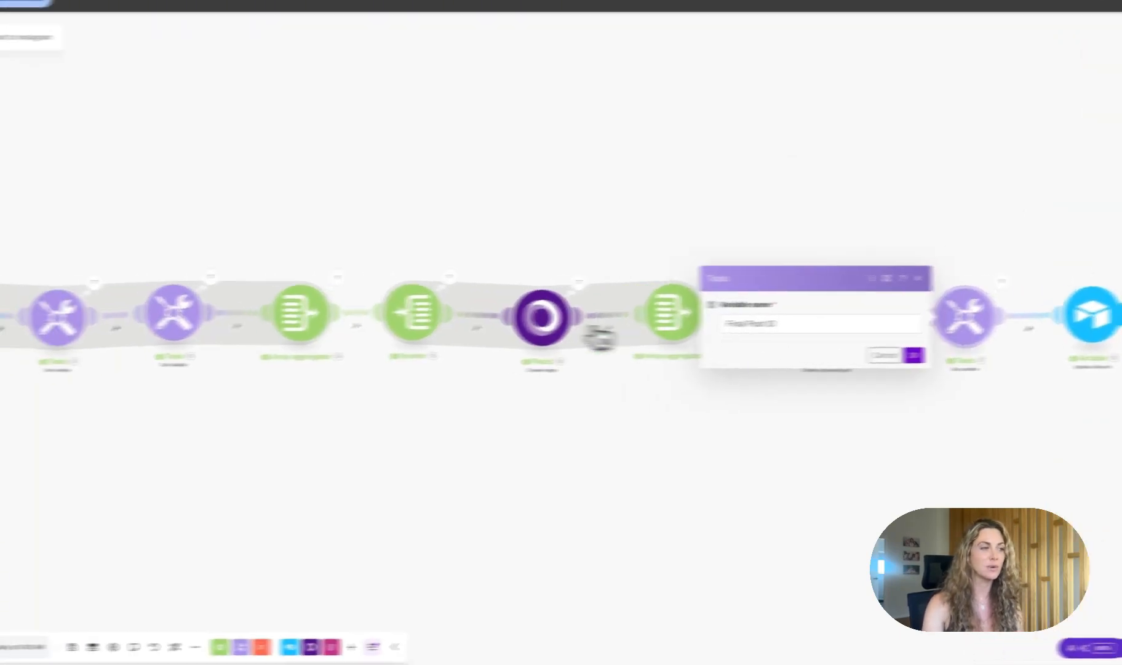
pyautogui.click(106, 328)
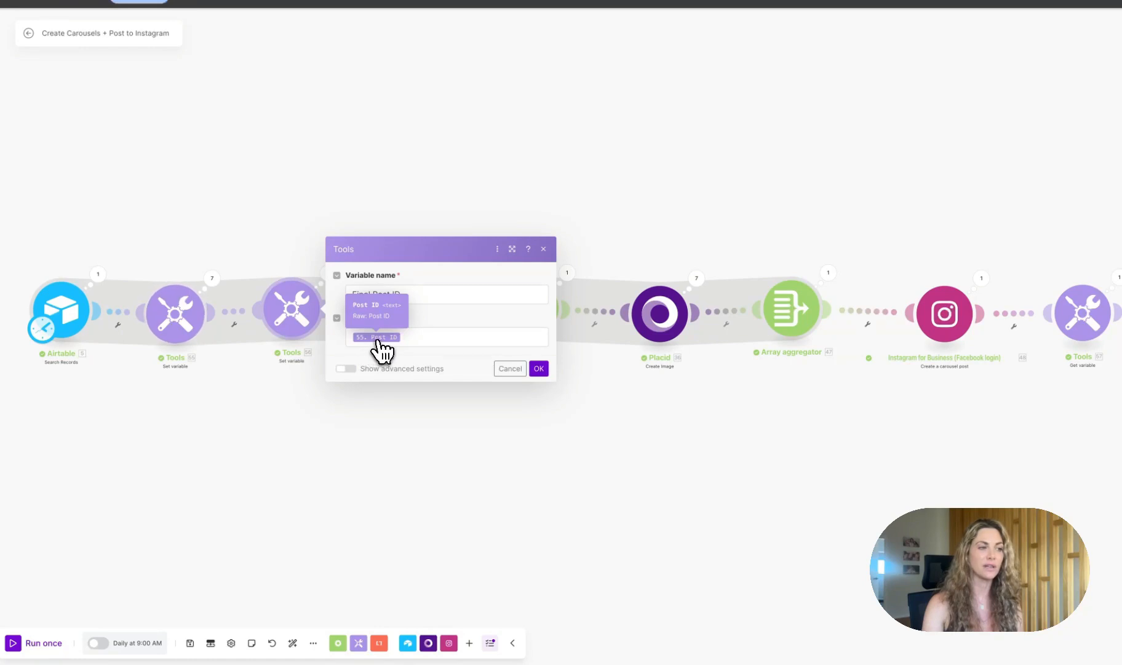
pyautogui.click(538, 368)
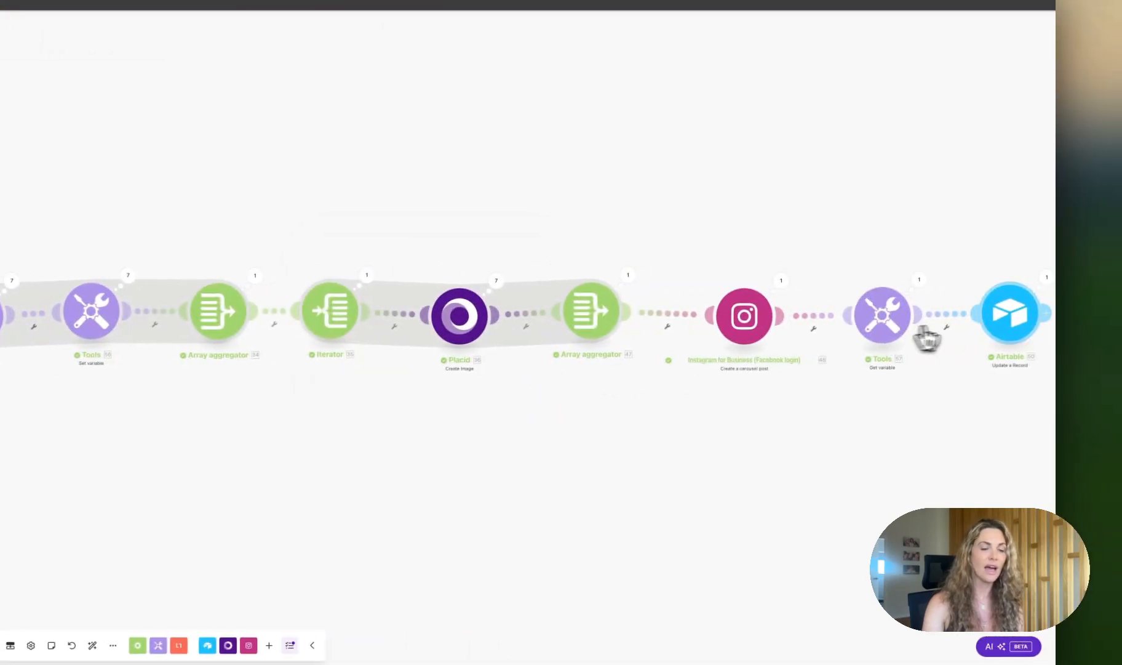
pyautogui.click(1018, 325)
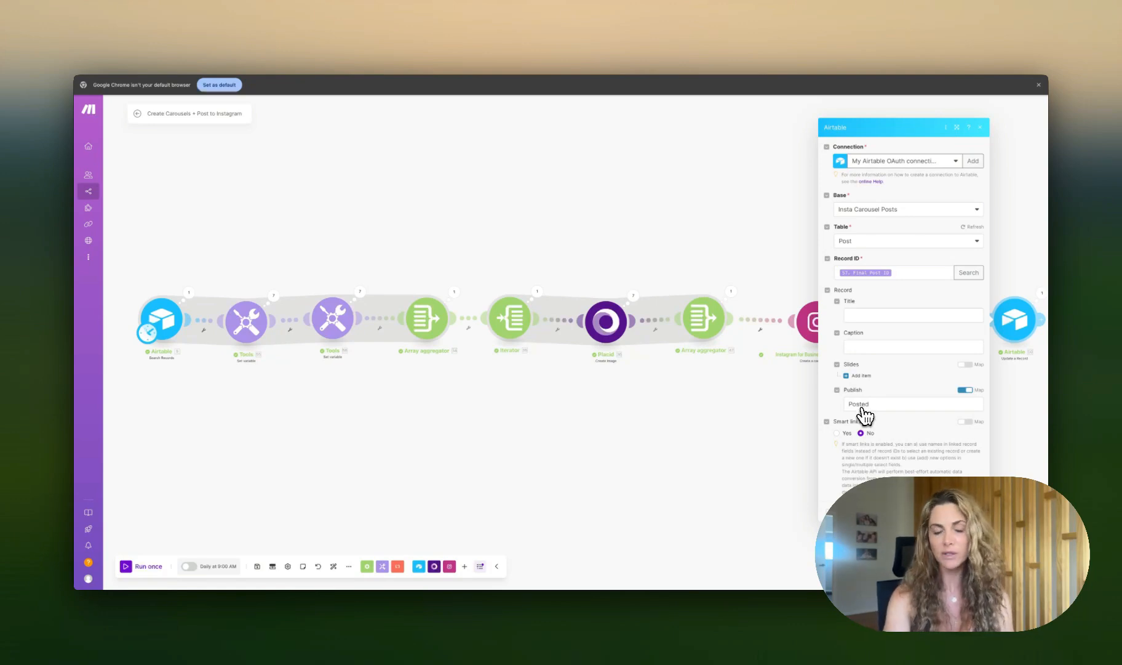
pyautogui.click(764, 491)
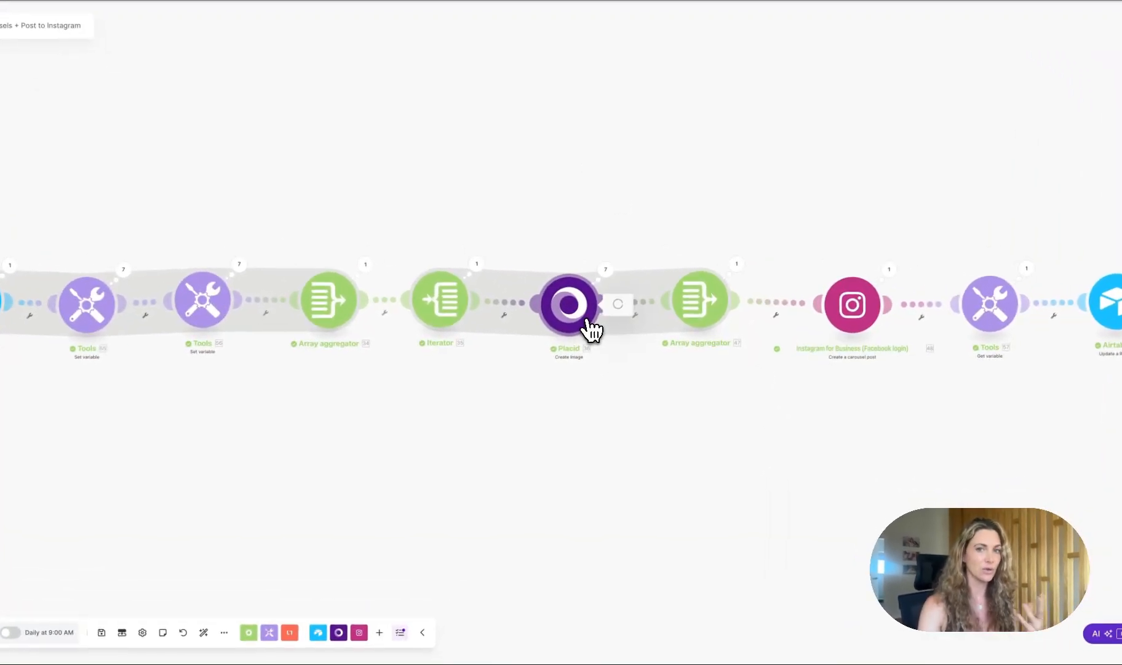
# Step: Review the Placid module's Insta Carousel template settings
pyautogui.click(623, 340)
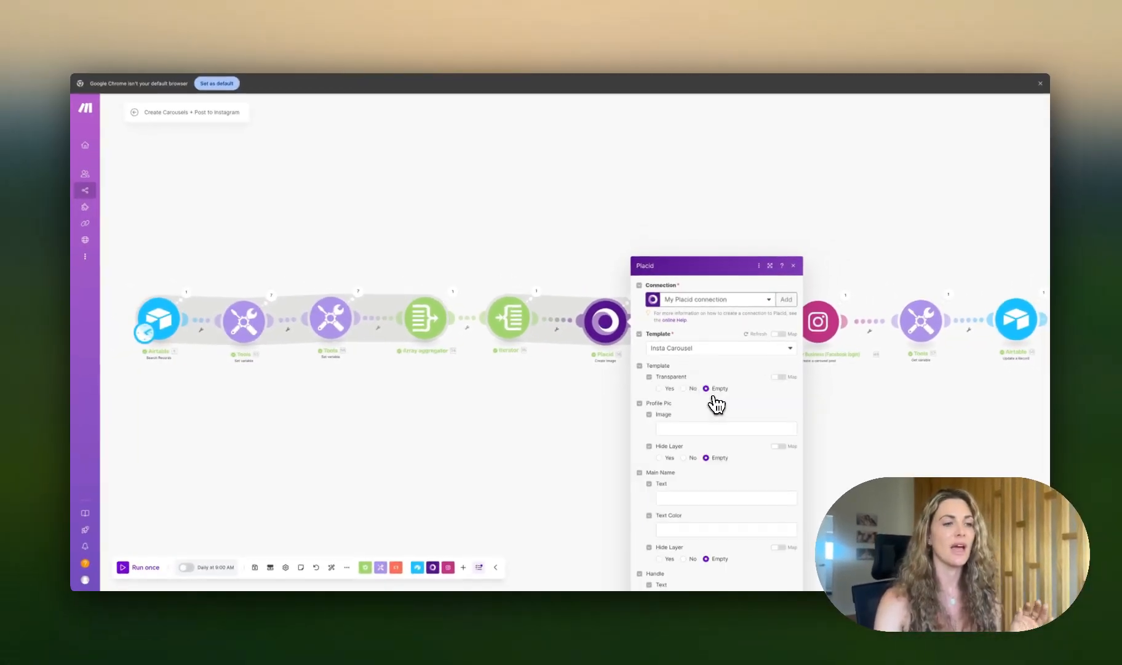
pyautogui.scroll(-5, 717, 405)
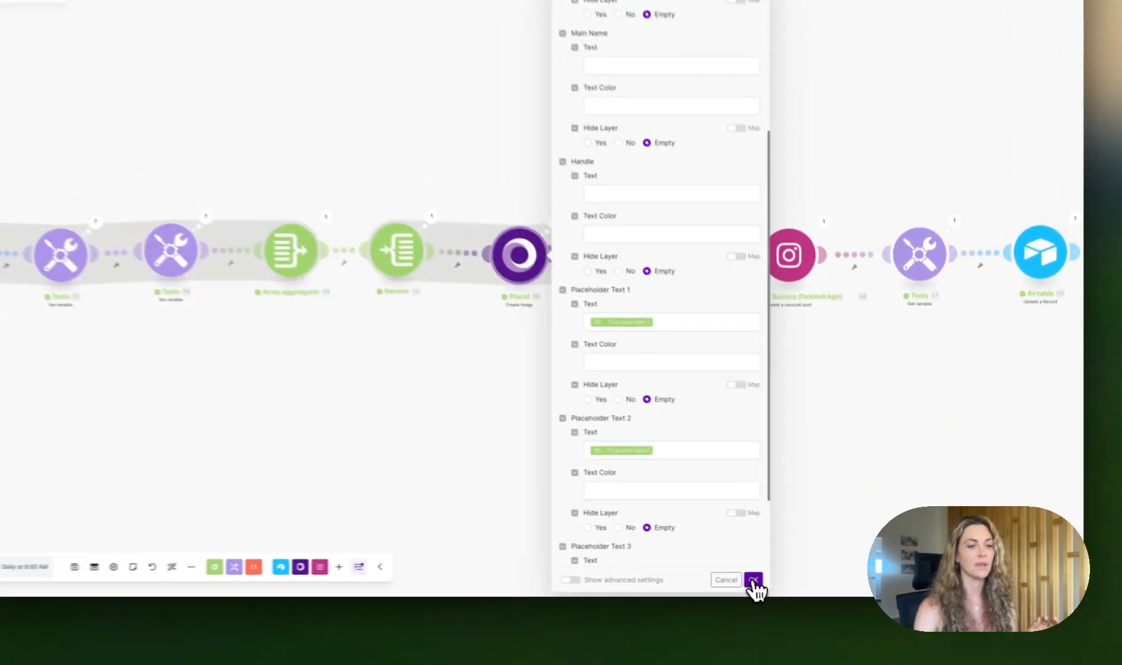
pyautogui.click(790, 576)
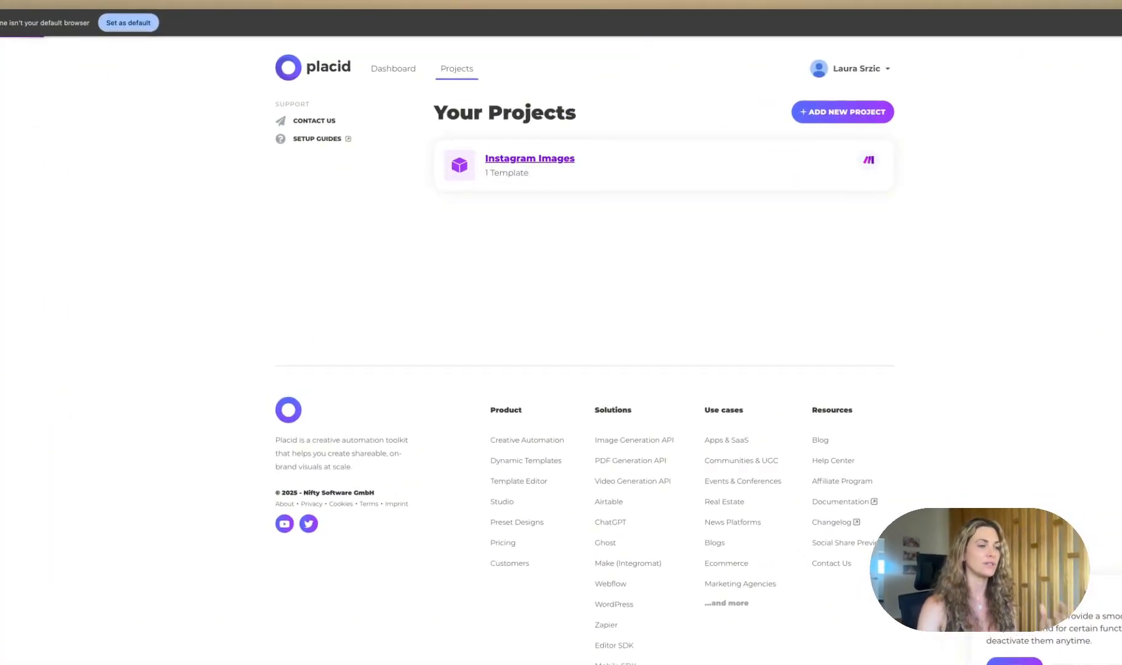
# Step: Open the Insta Carousel template in the Placid editor and select its Placeholder Text layer
pyautogui.click(533, 159)
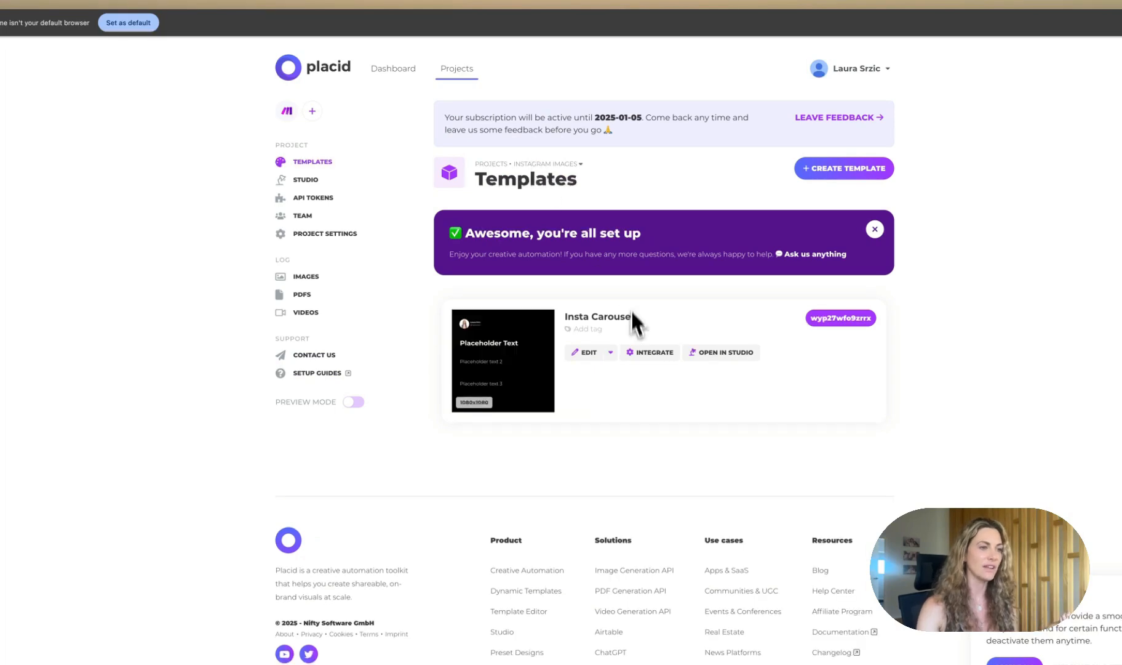
pyautogui.click(588, 354)
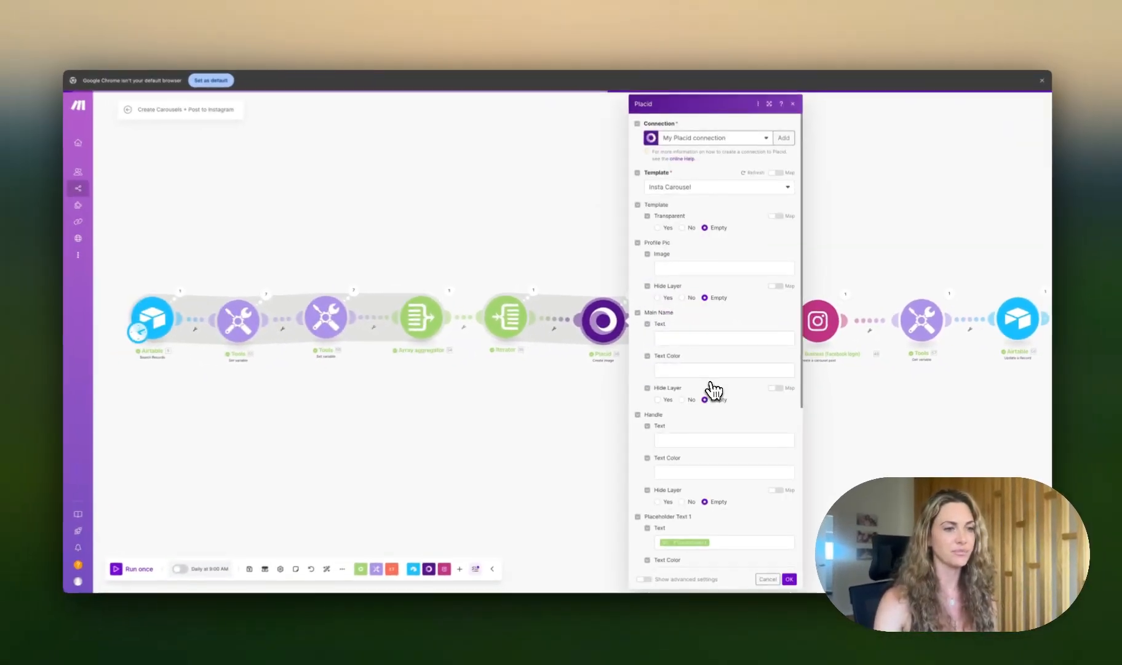
pyautogui.scroll(-10, 717, 390)
pyautogui.scroll(-1, 718, 392)
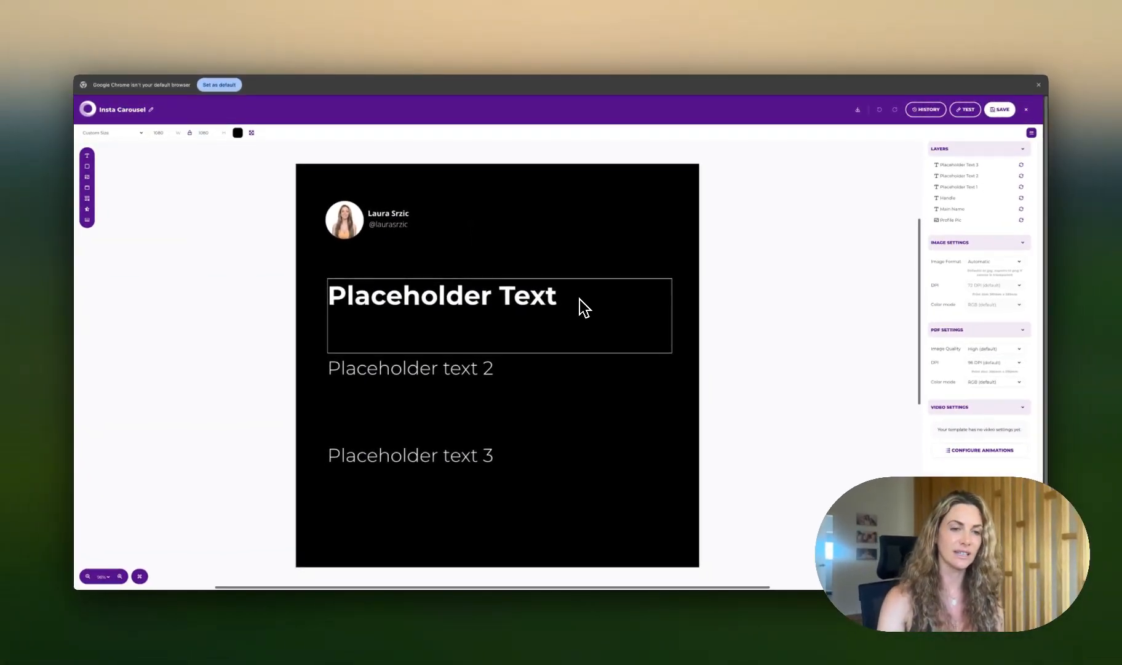
pyautogui.click(642, 317)
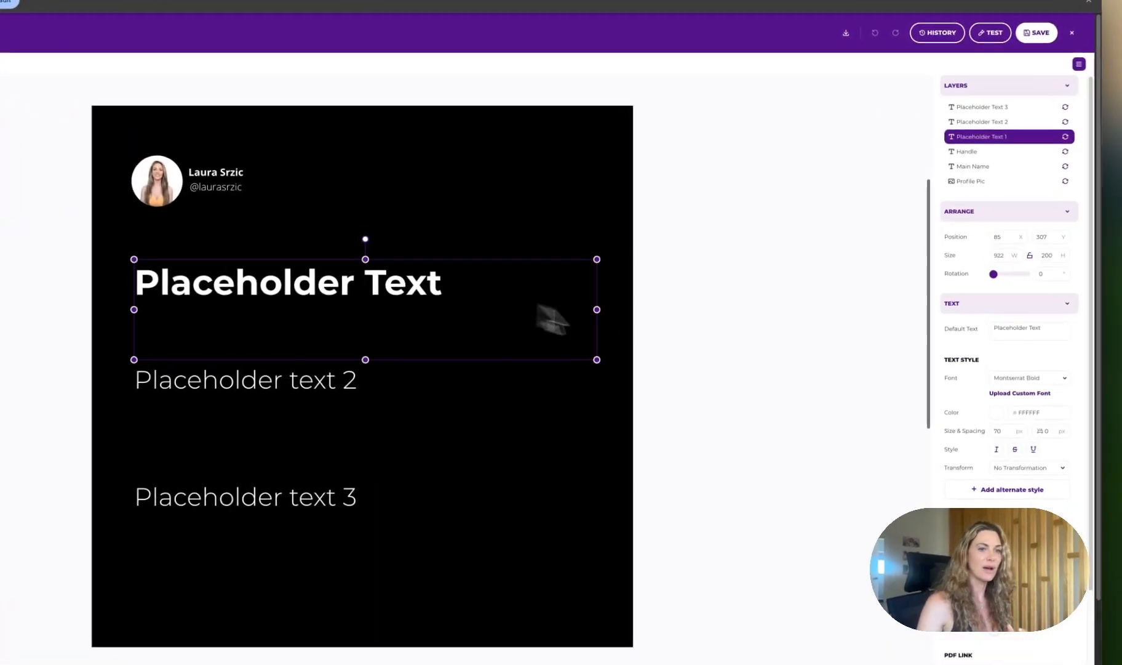